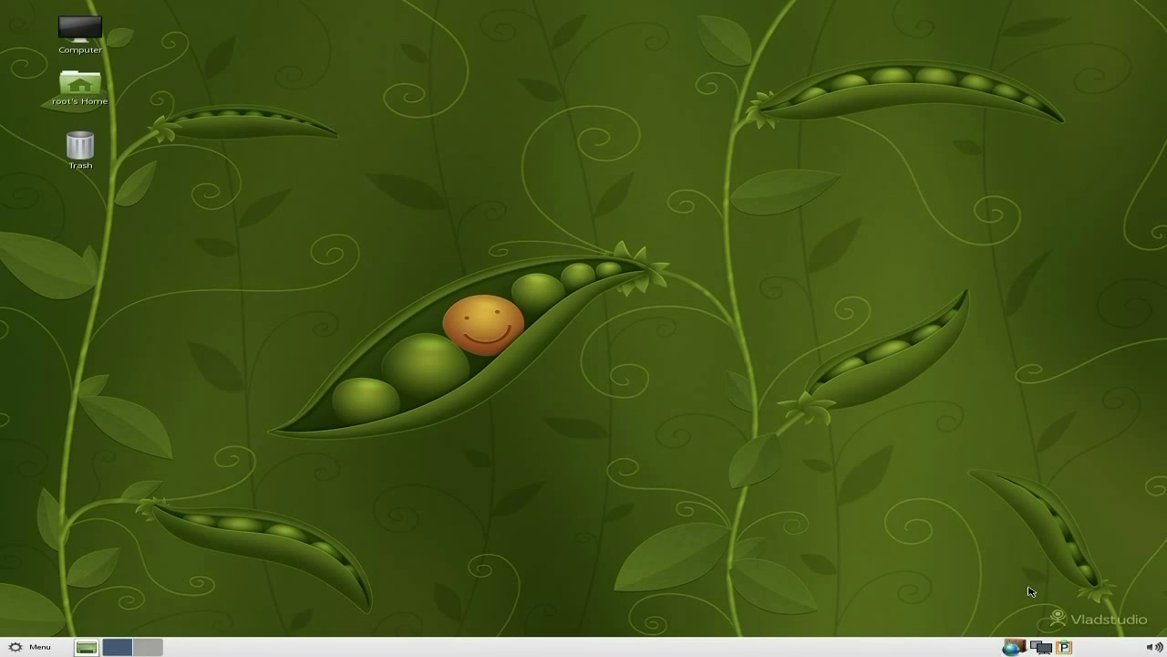
- Launch the Abiword word processor from the favourite applications and maximize its document window
mouse_move(1041, 650)
click(34, 649)
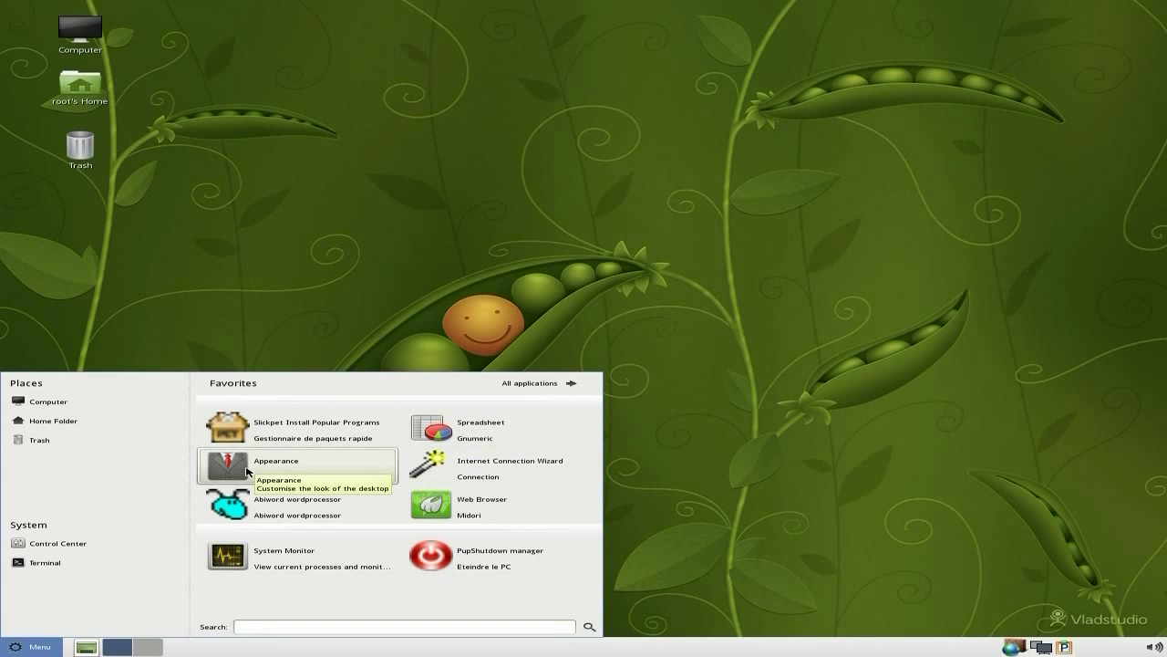
click(269, 510)
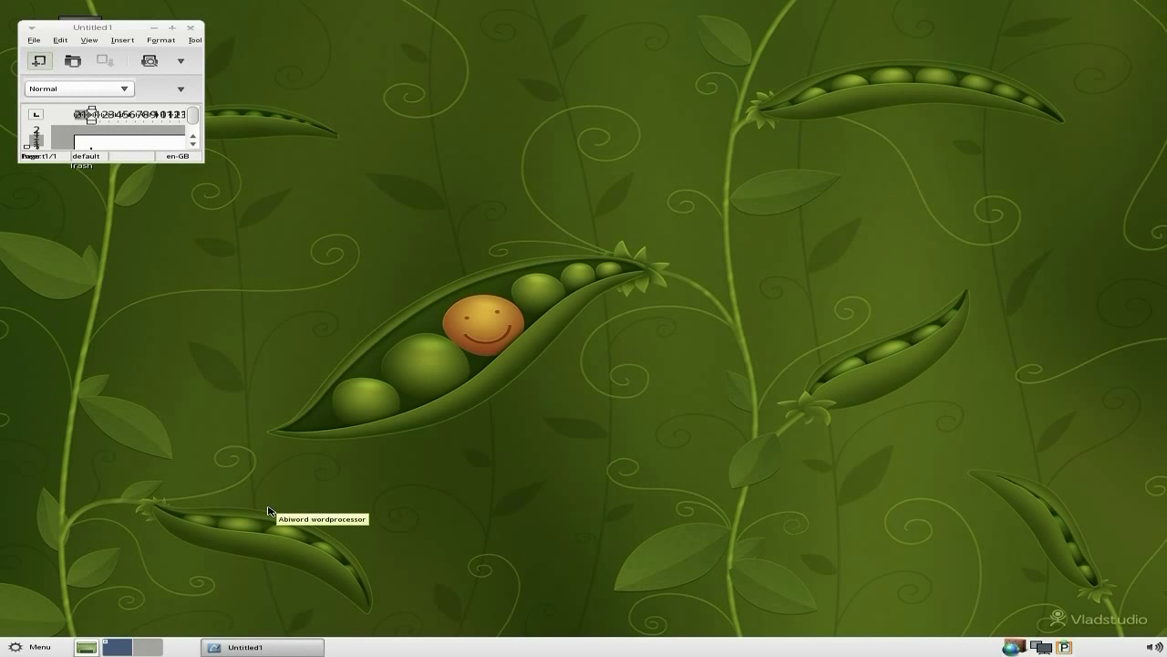
click(172, 28)
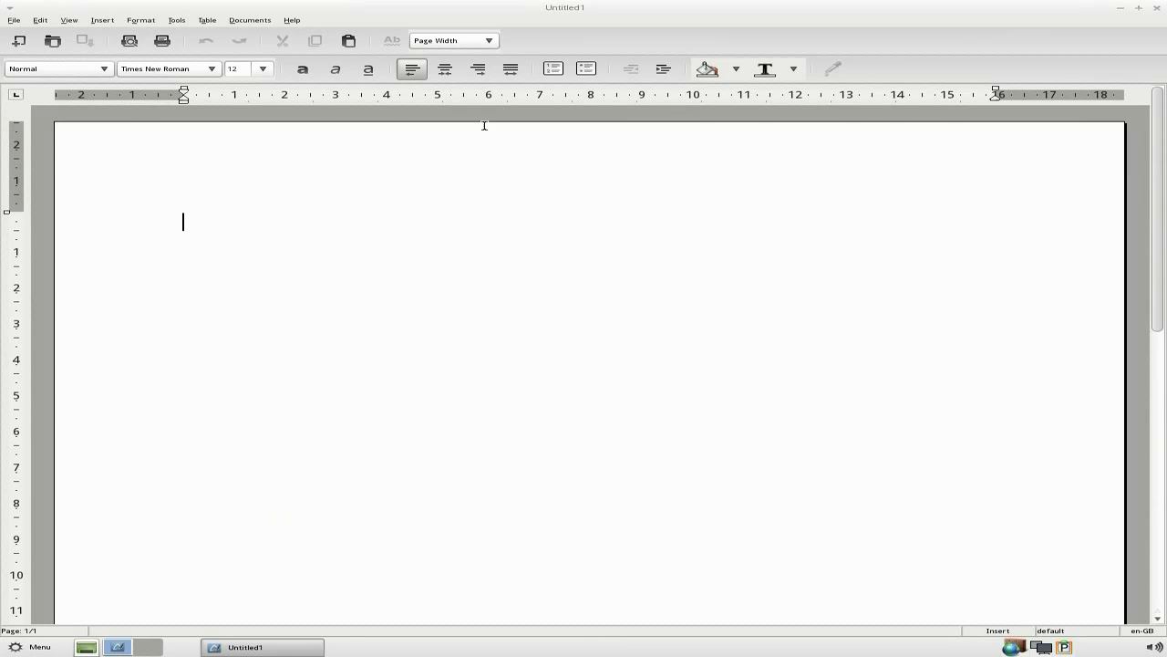
- View the version information for Abiword, dismiss it, and close the word processor
click(294, 20)
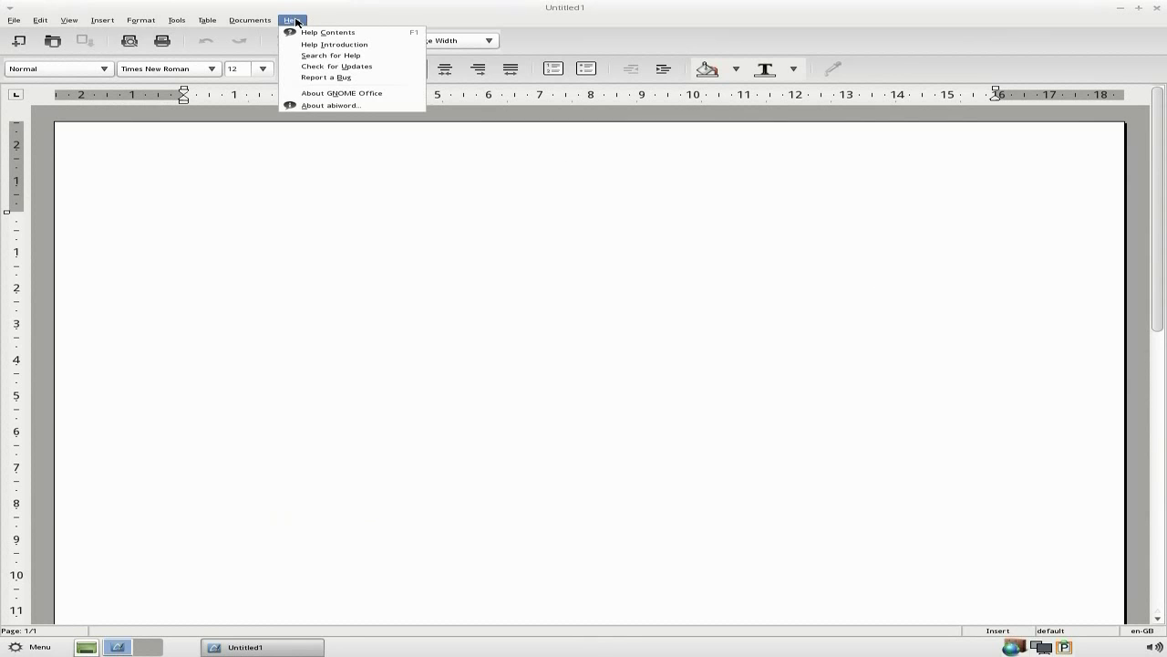
click(333, 106)
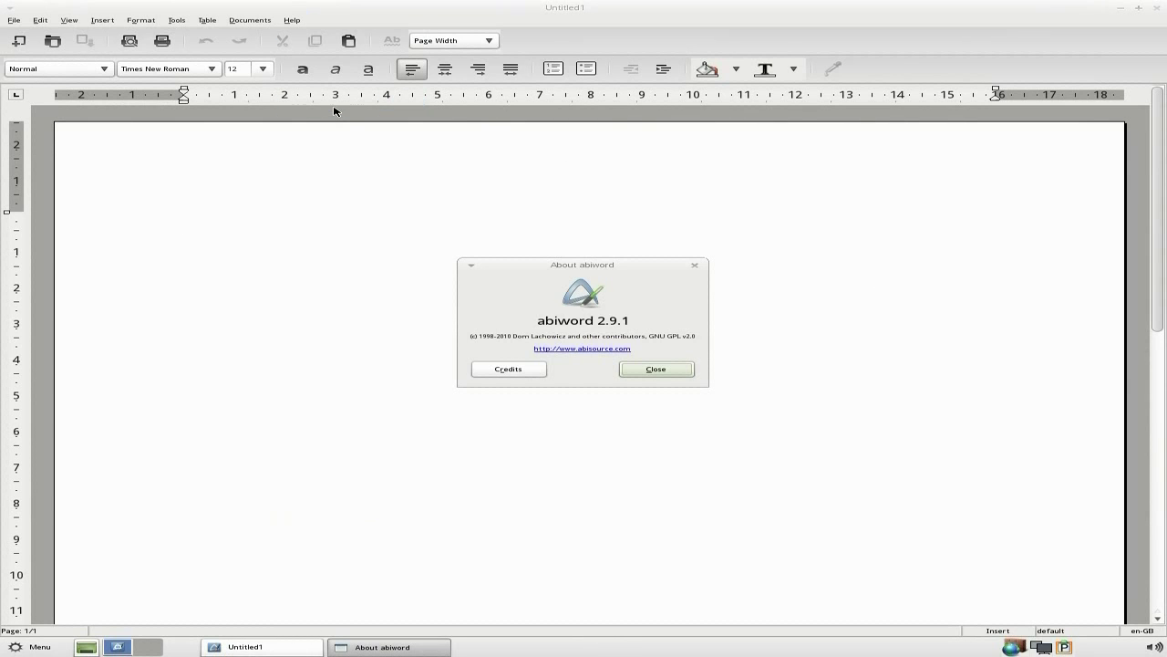
click(675, 370)
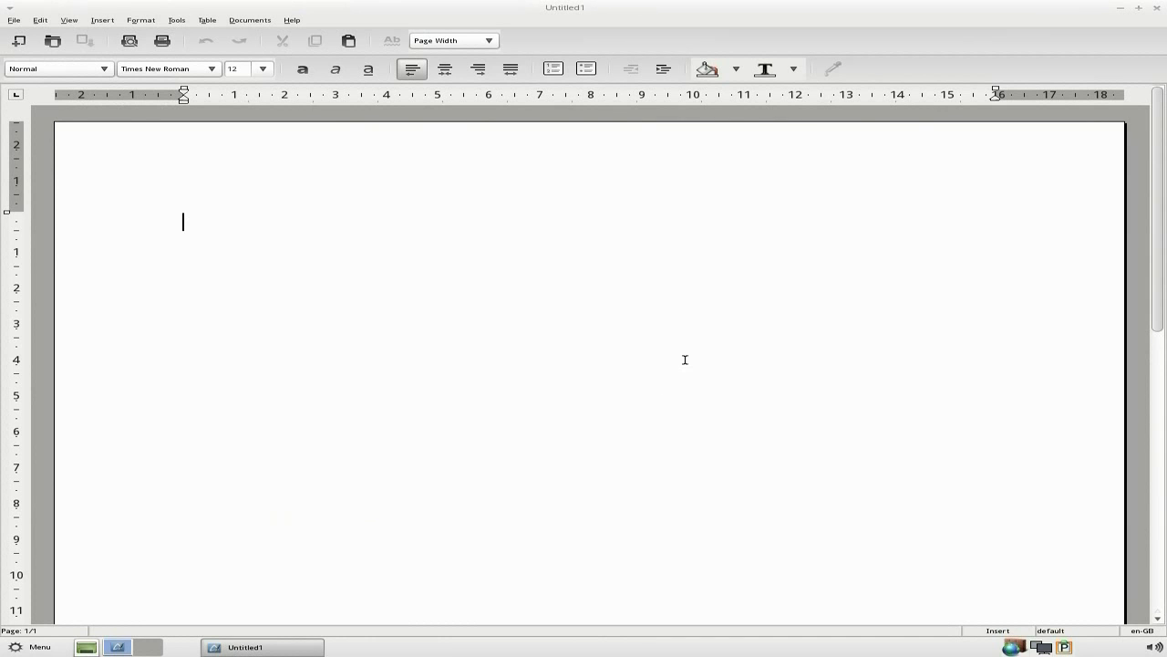
click(1156, 8)
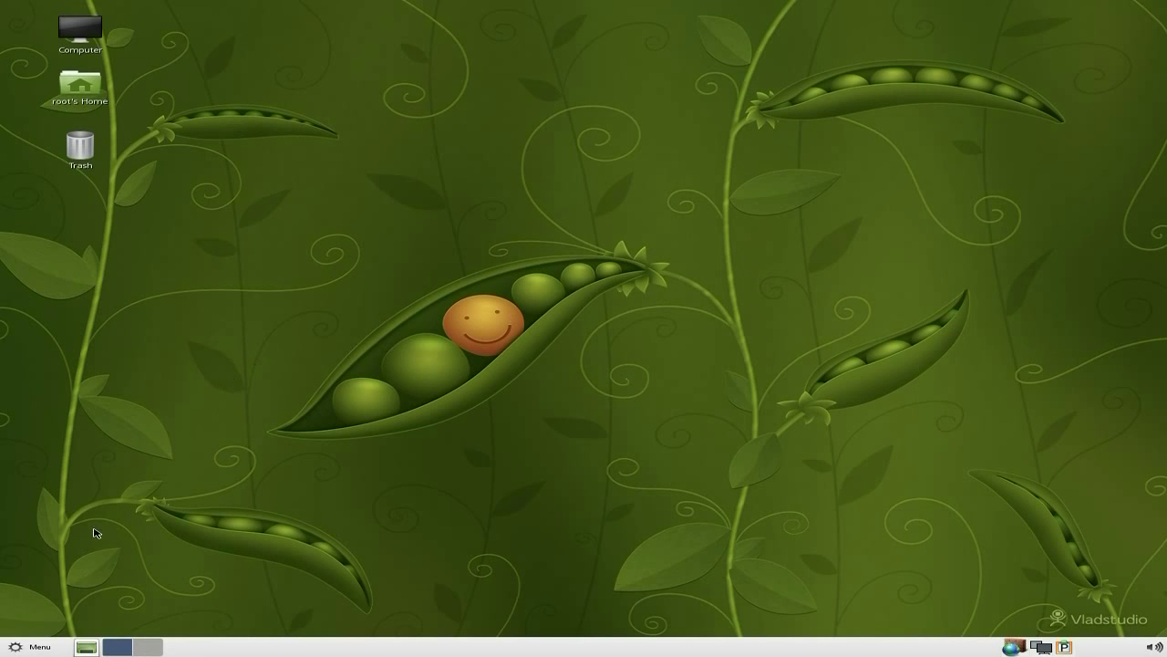
- Open System Monitor to examine the CPU, memory and network usage graphs, and close it
click(36, 649)
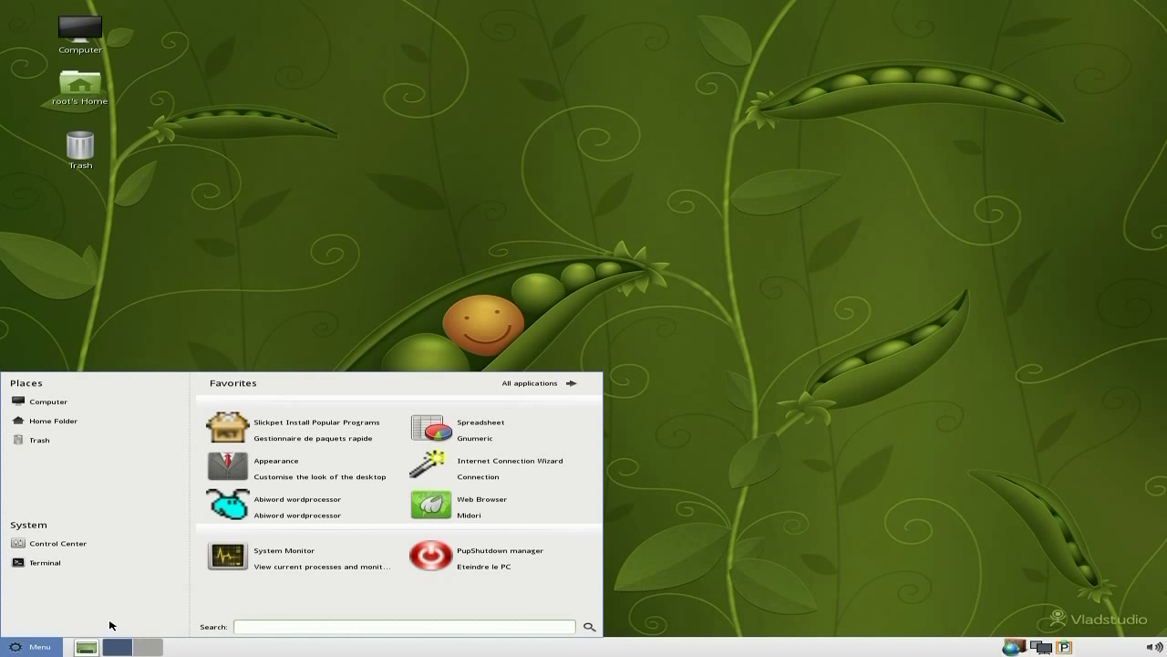
click(226, 565)
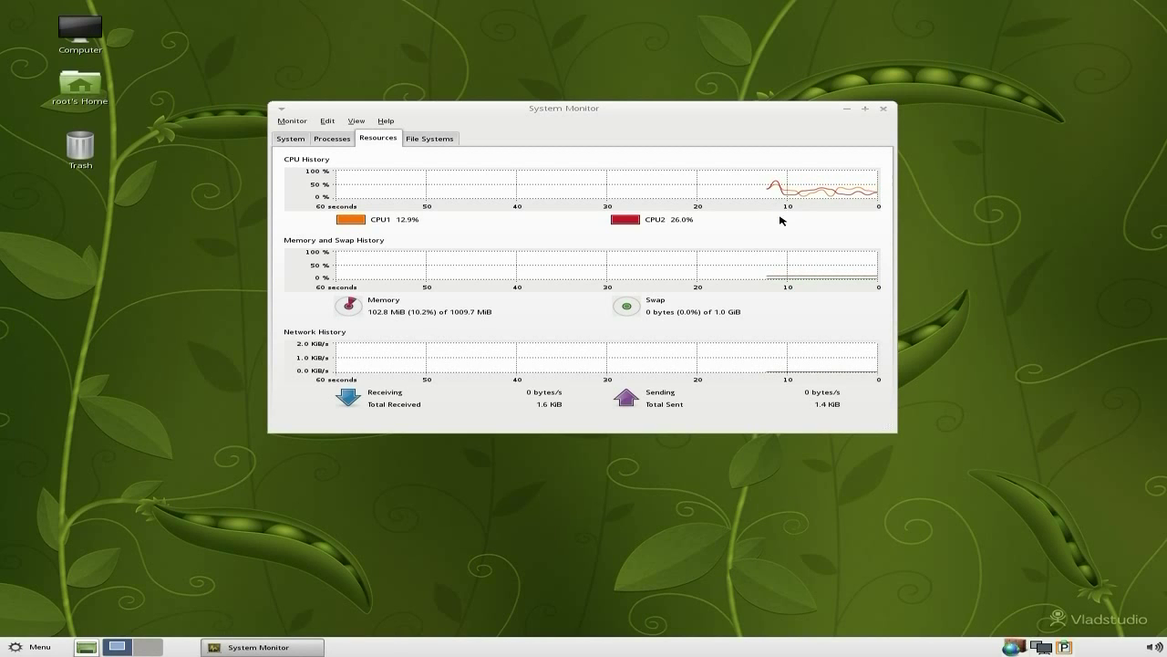
click(883, 110)
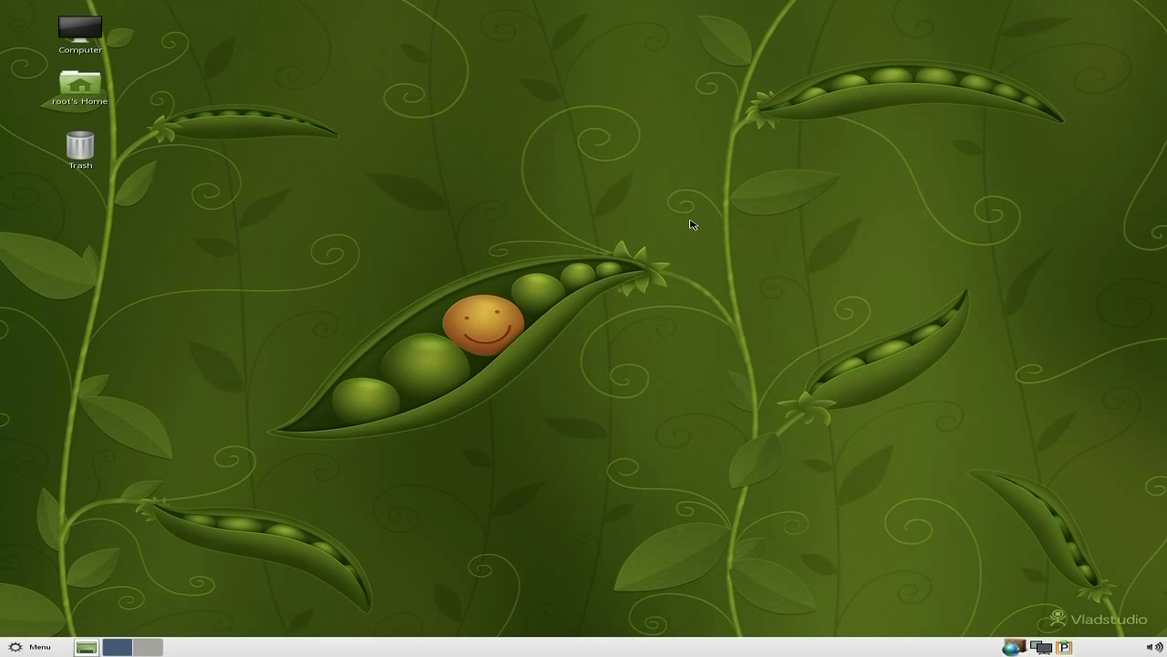
- Launch the Asunder audio CD ripper from the full list of applications
click(44, 648)
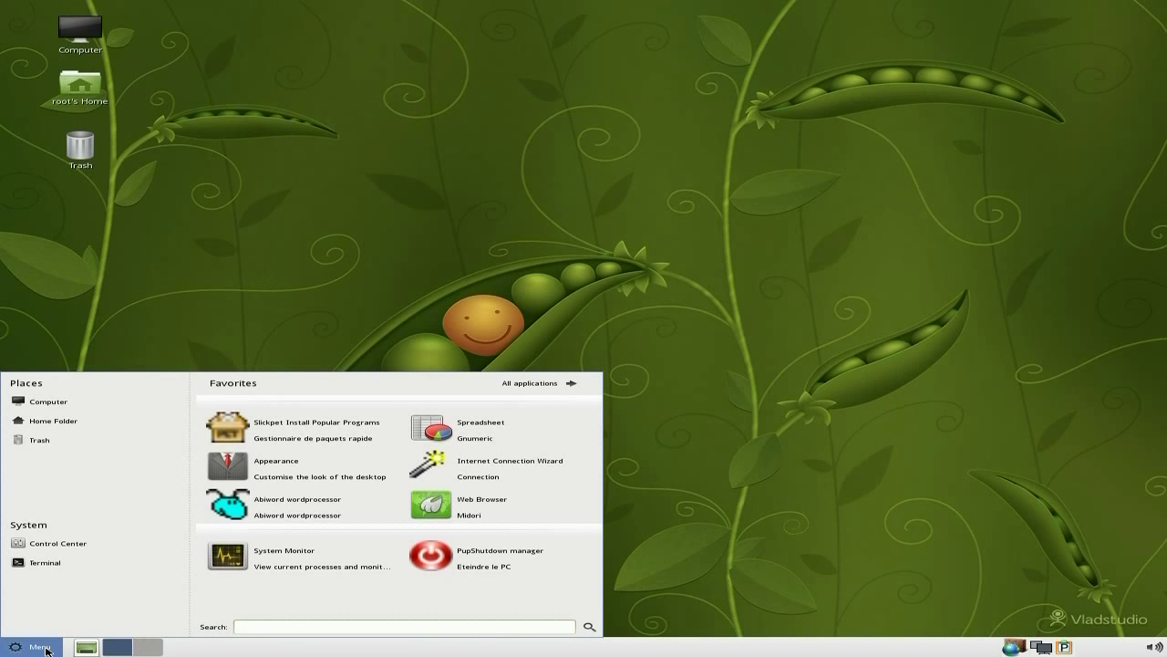
click(509, 389)
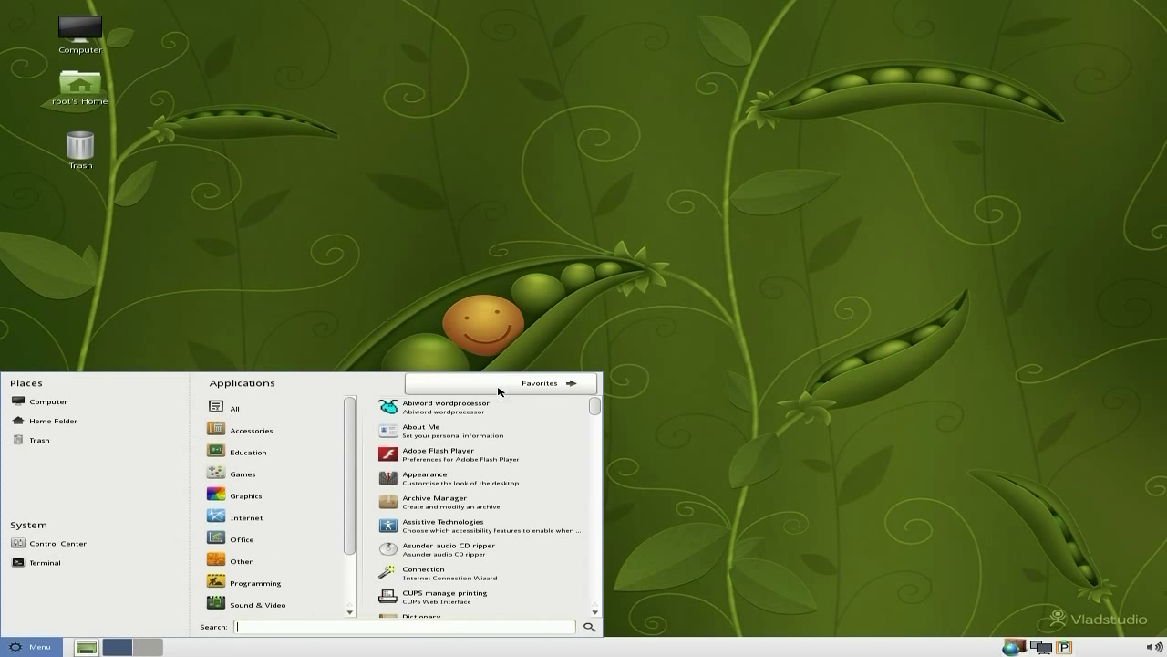
click(446, 549)
- Review the general and encoding preferences of the Asunder CD ripper, accept them, and close the program
click(171, 39)
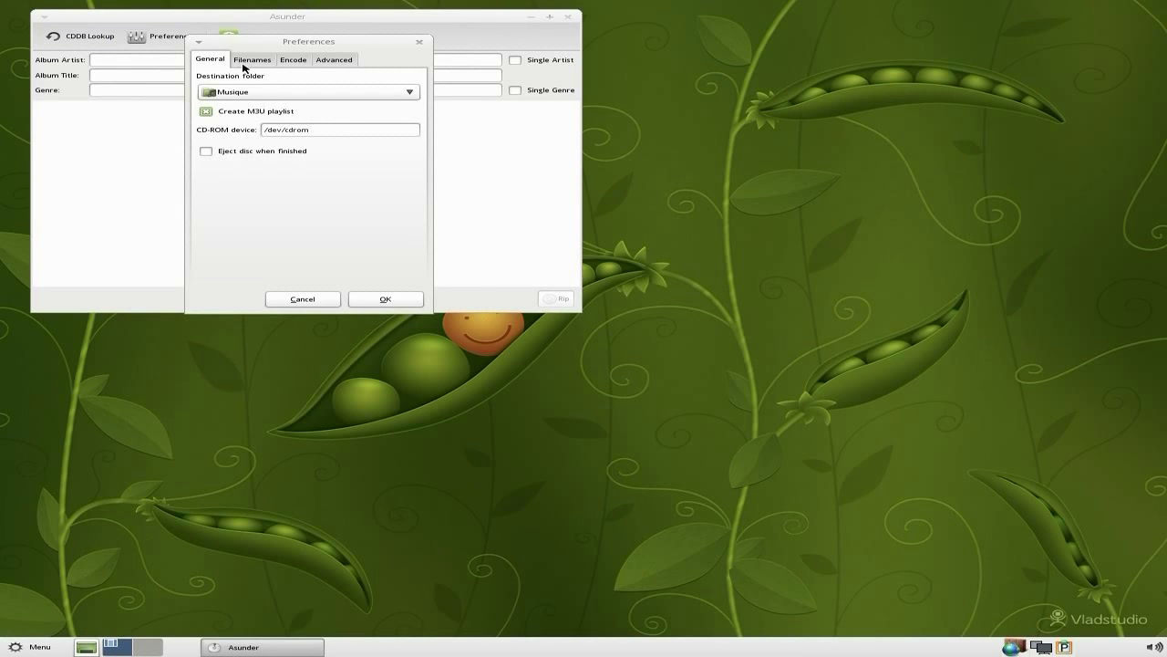
click(292, 60)
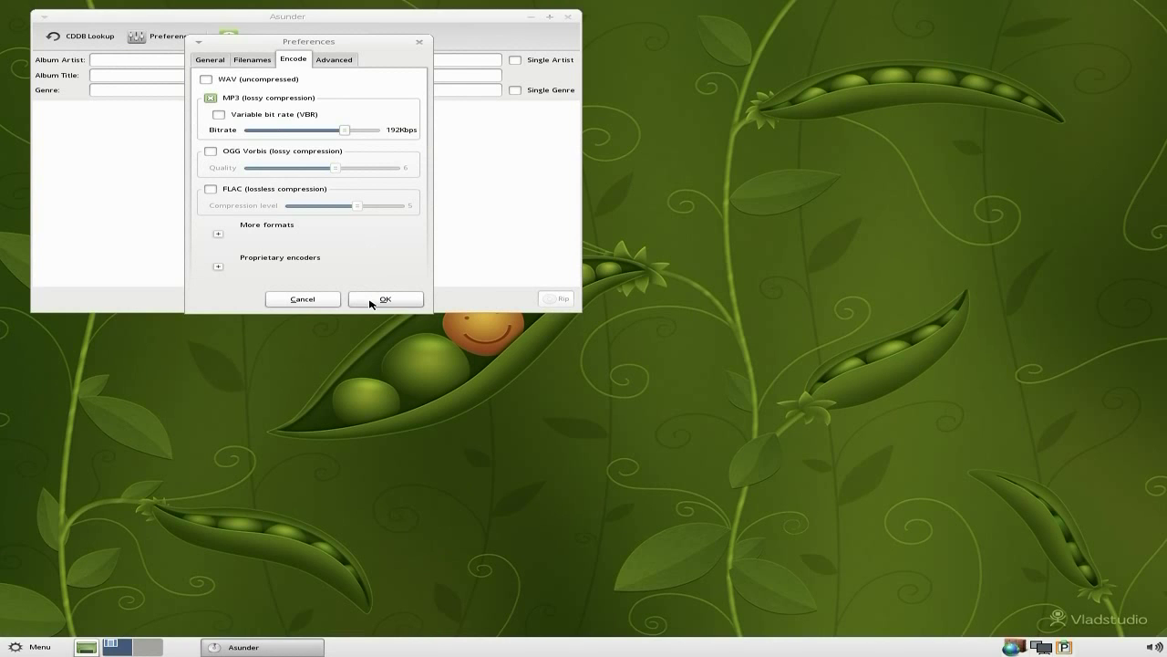
click(383, 300)
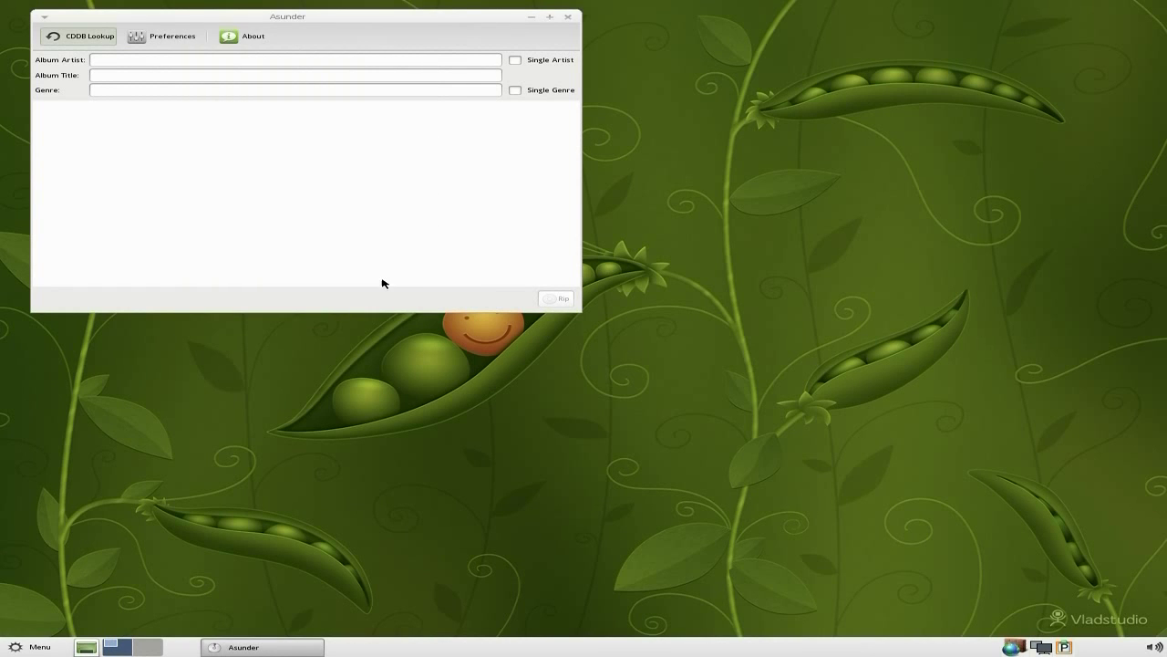
click(567, 16)
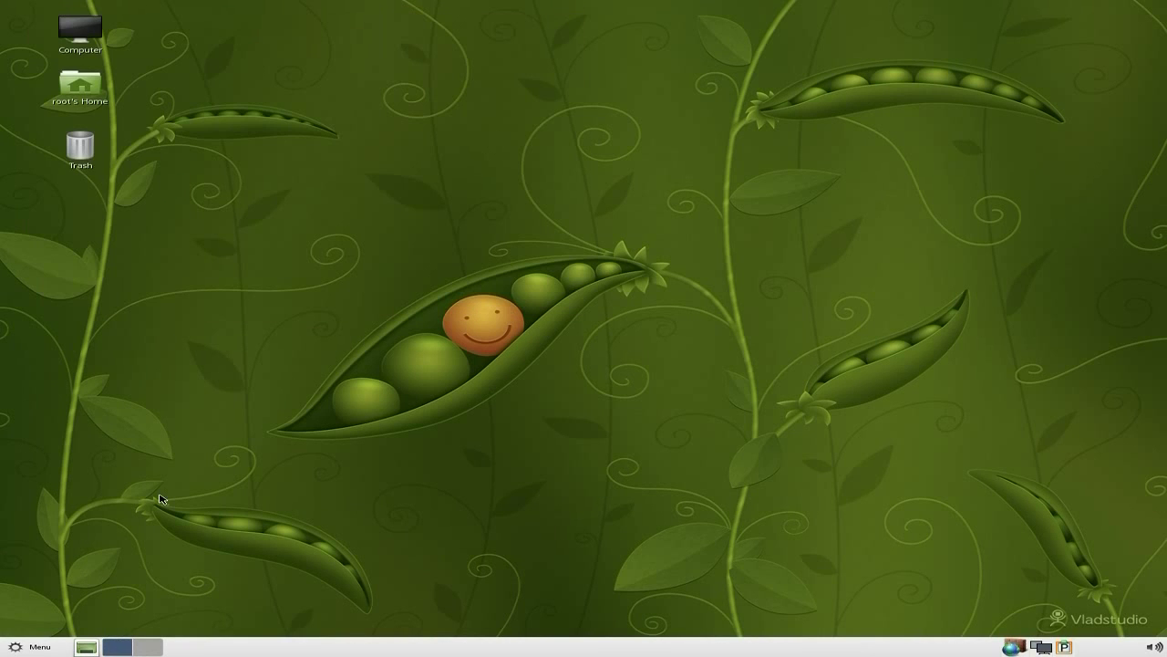
- Open the FFConvert multimedia converter from the full application list, look over its conversion options, and quit it
click(42, 649)
click(553, 387)
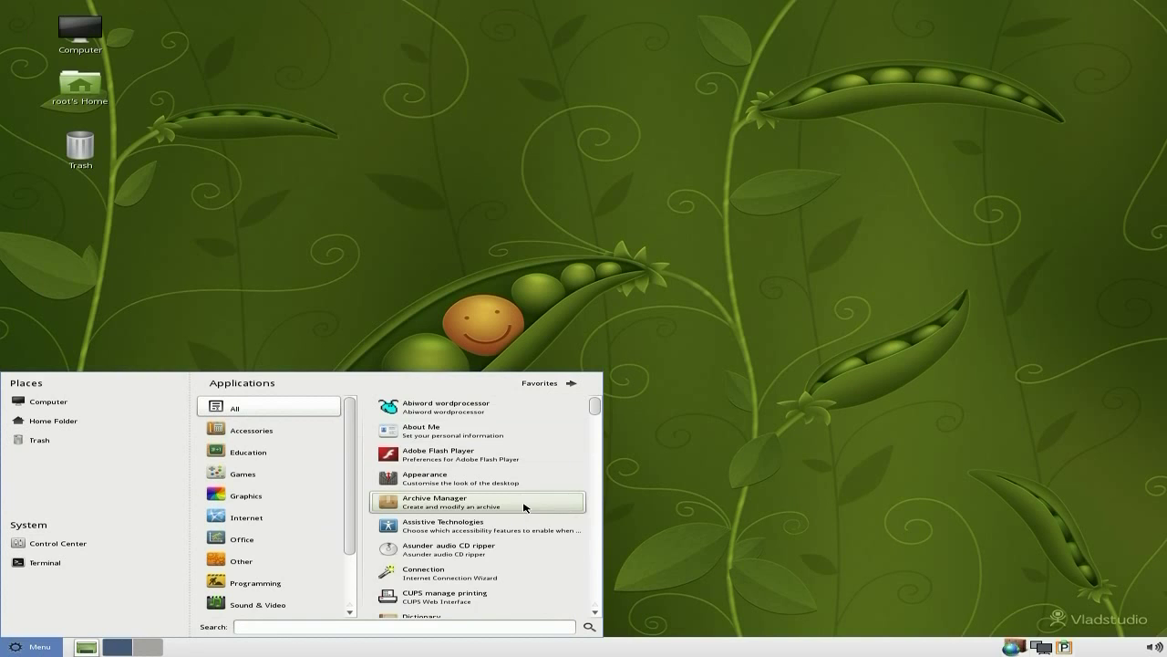
scroll(524, 507, down, 2)
scroll(524, 508, down, 3)
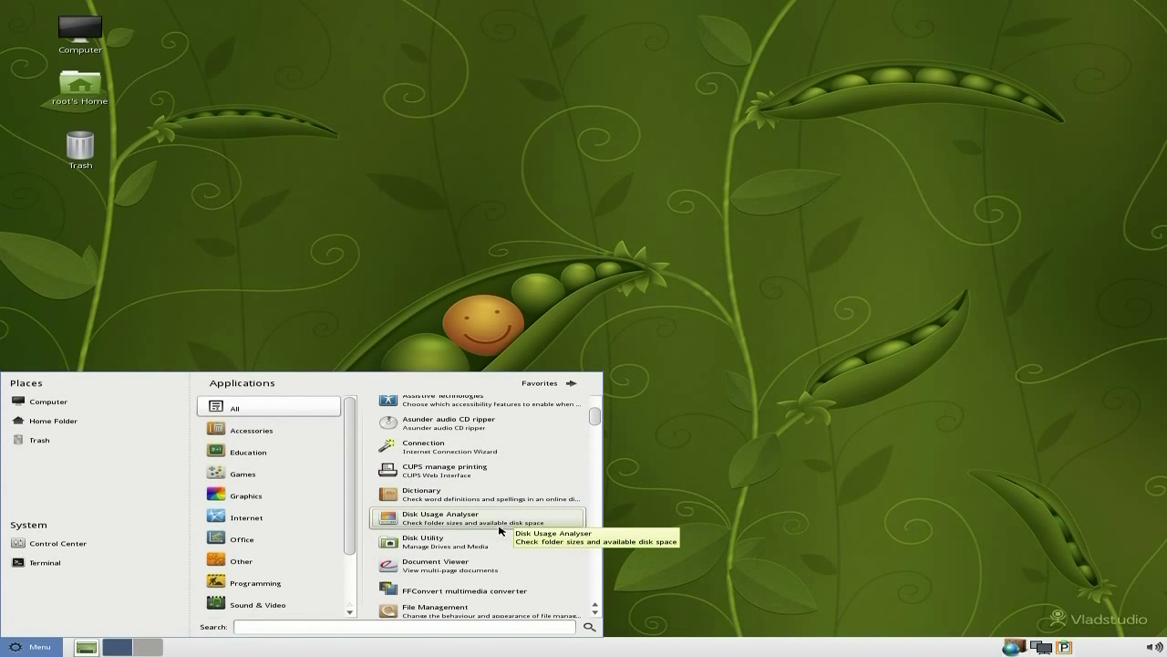
scroll(478, 540, down, 2)
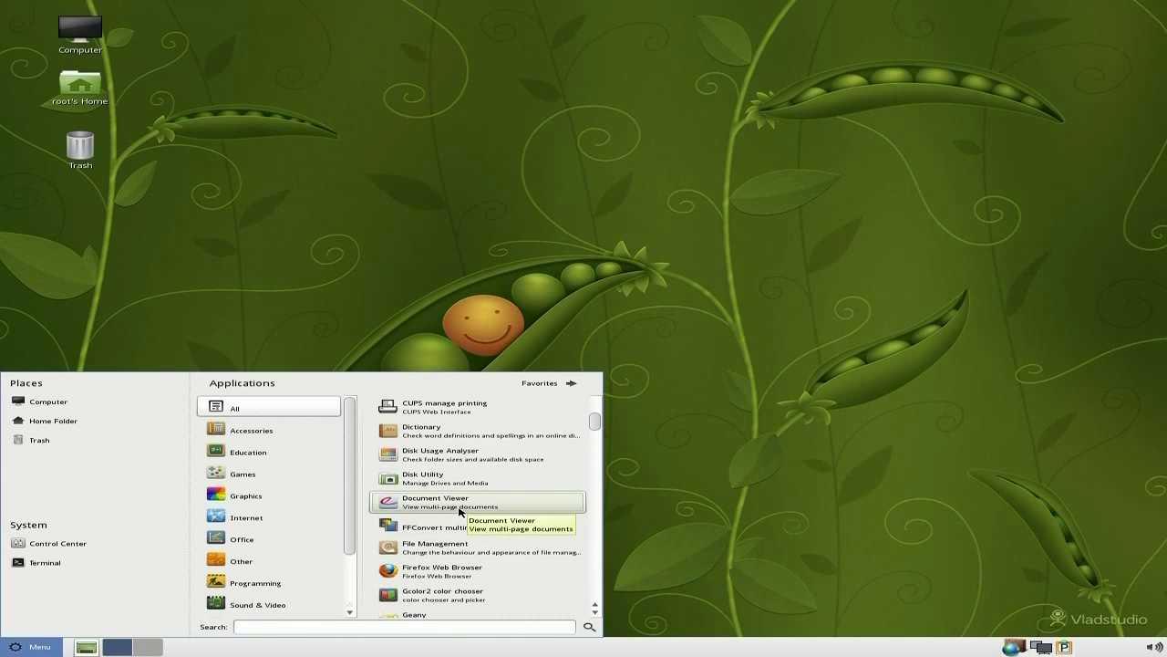
click(459, 529)
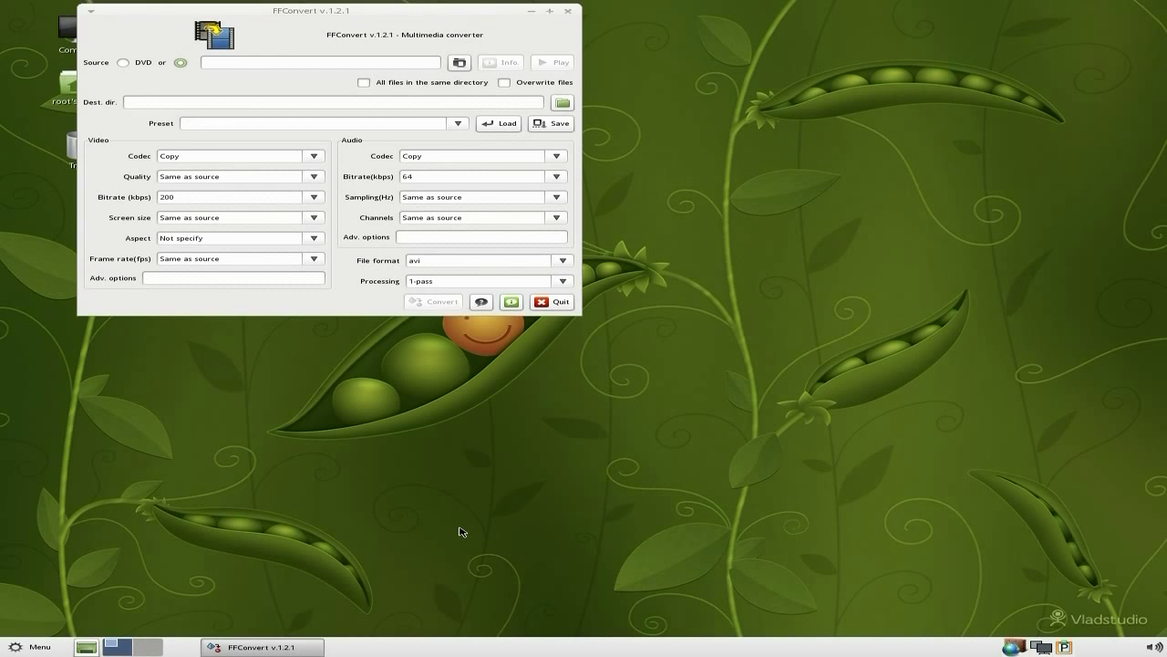
click(555, 302)
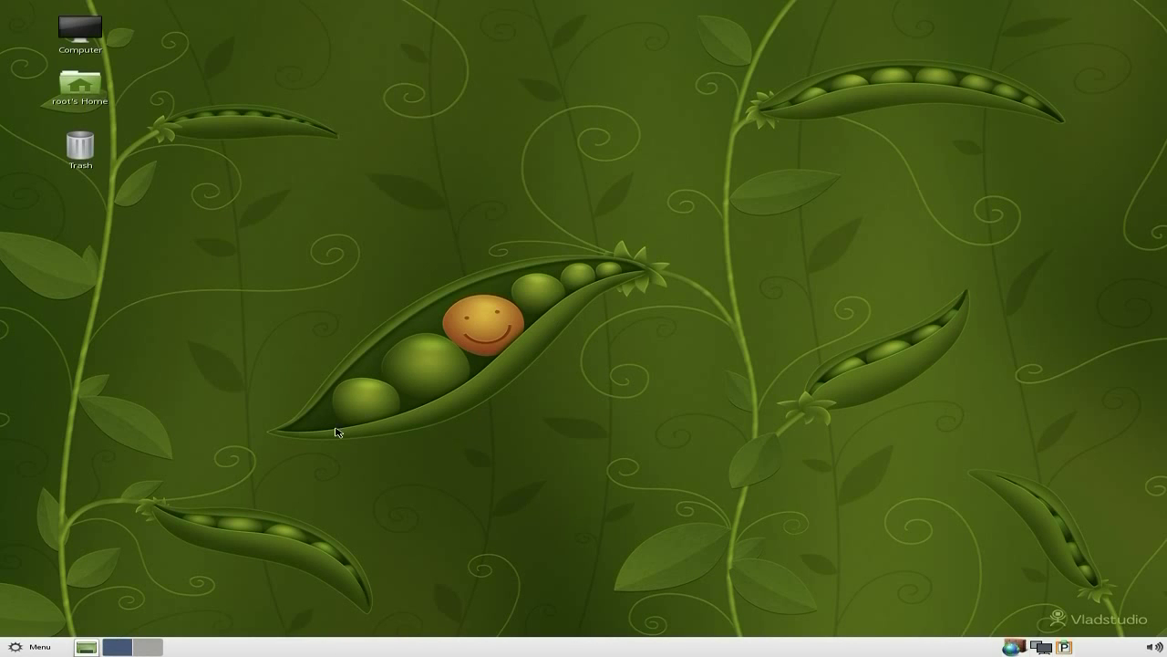
- Launch the Firefox Web Browser from the full list of applications
click(24, 648)
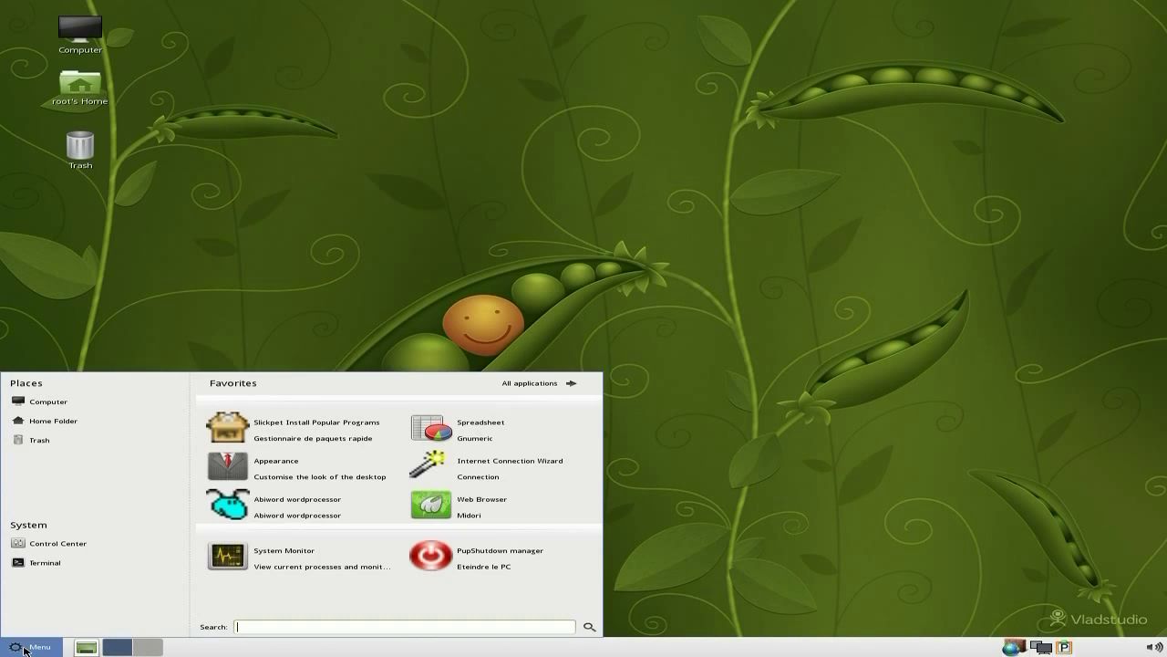
click(514, 384)
scroll(511, 460, down, 2)
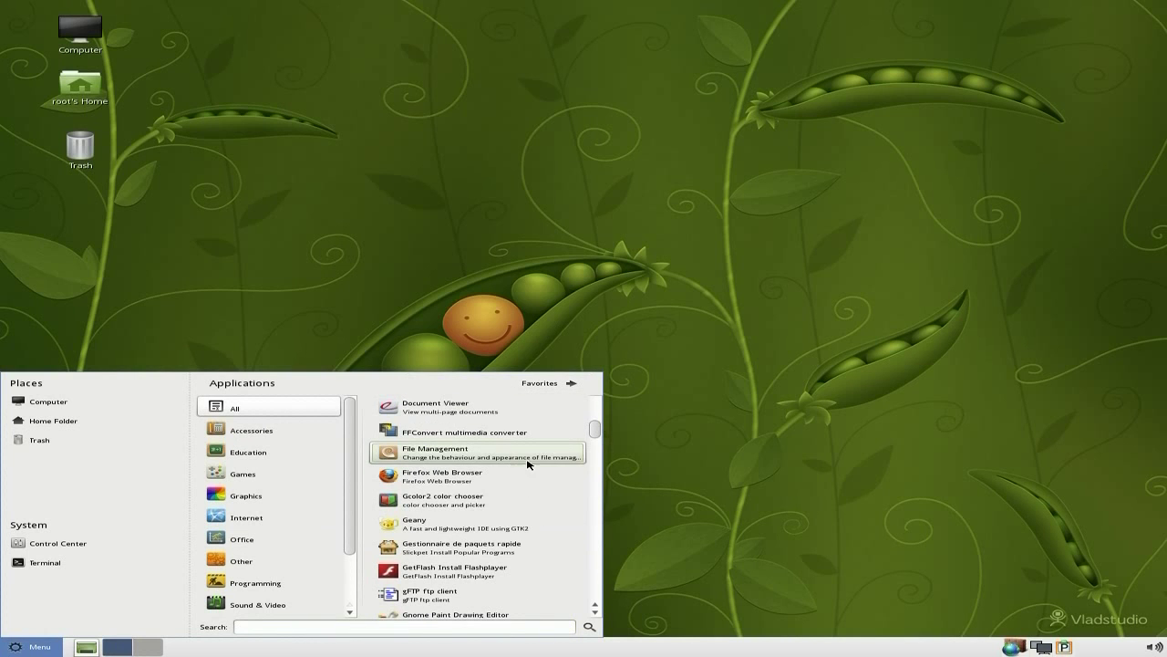
click(488, 480)
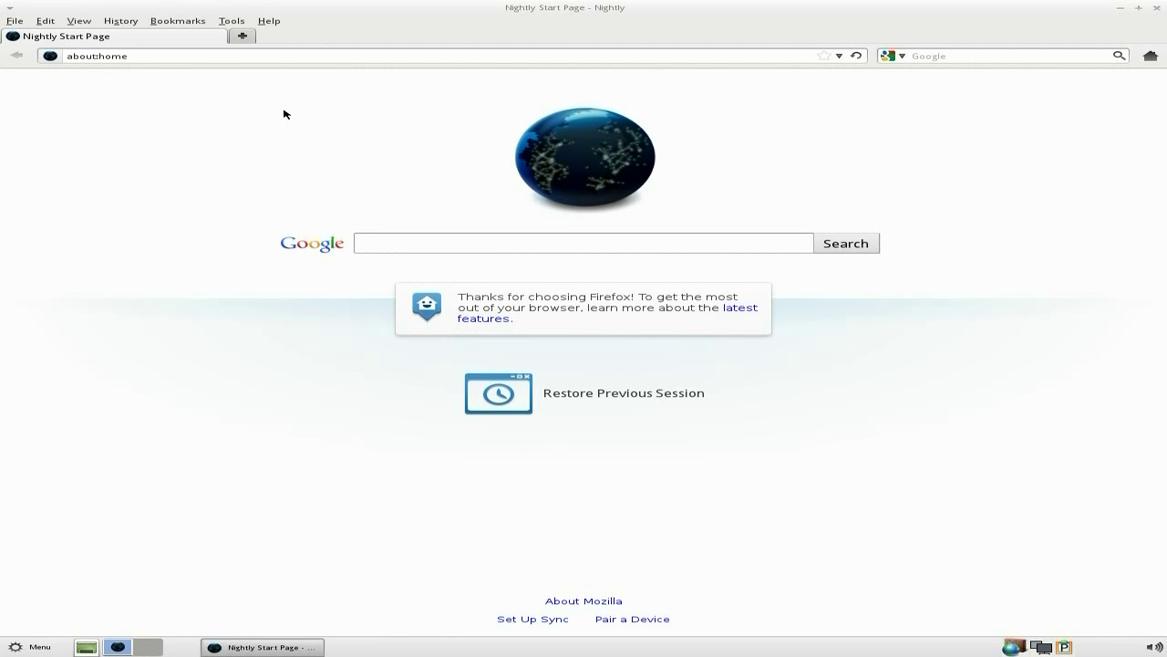
- View the browser's version information, dismiss it, and close the browser
click(233, 21)
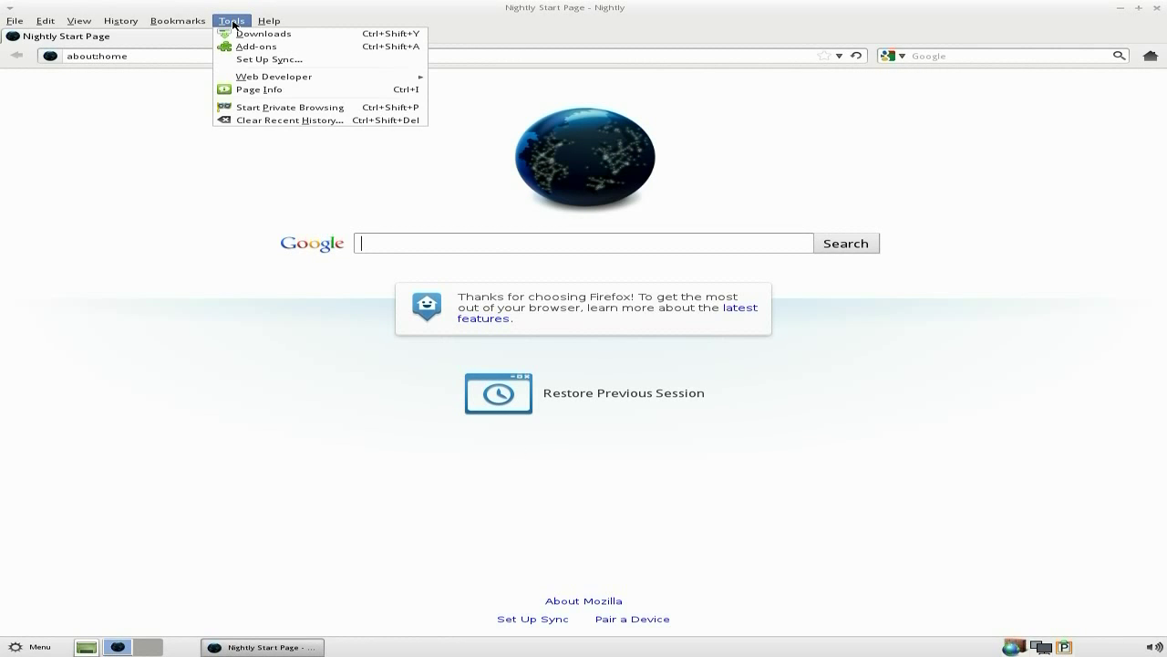
mouse_move(269, 21)
click(305, 102)
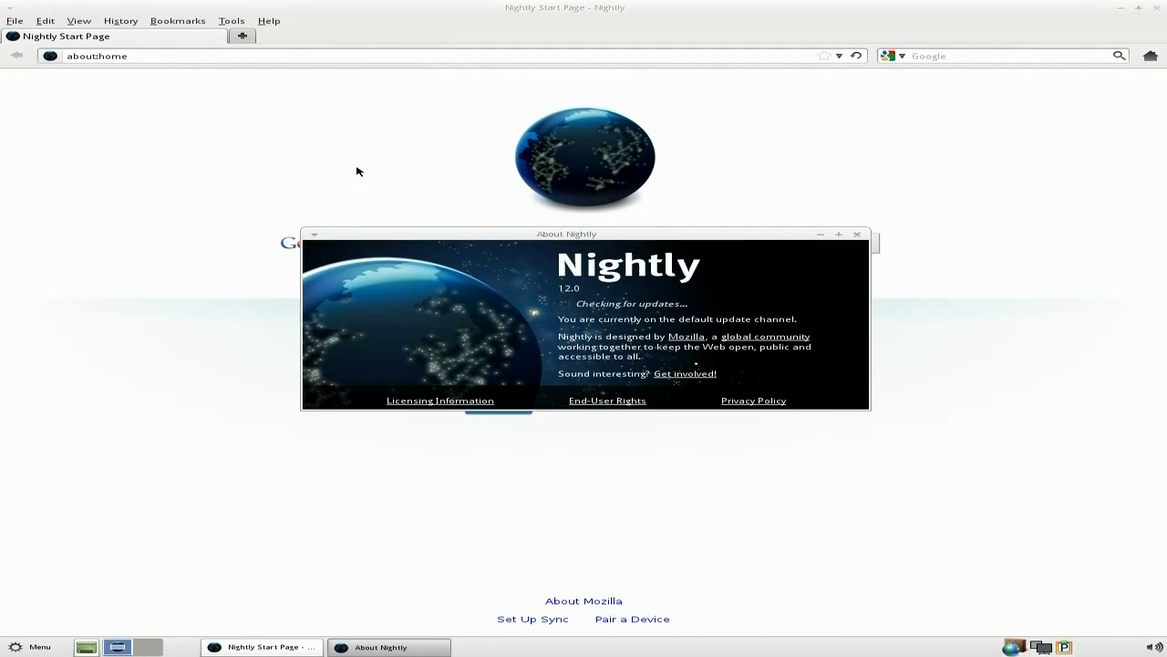
click(858, 235)
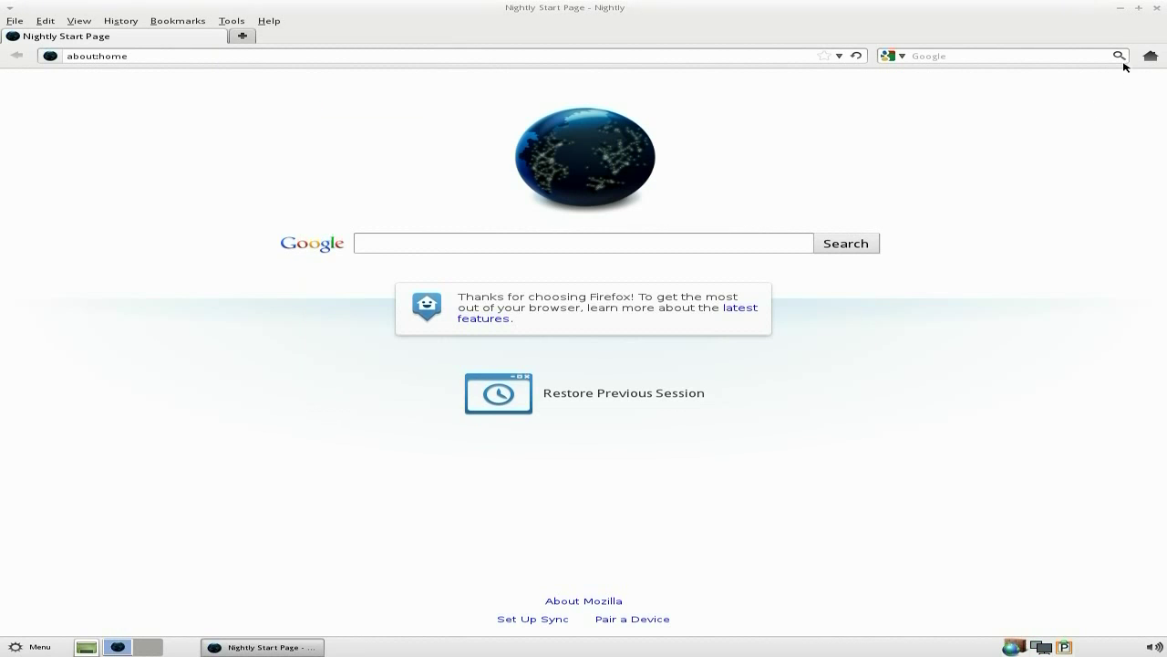
click(1155, 8)
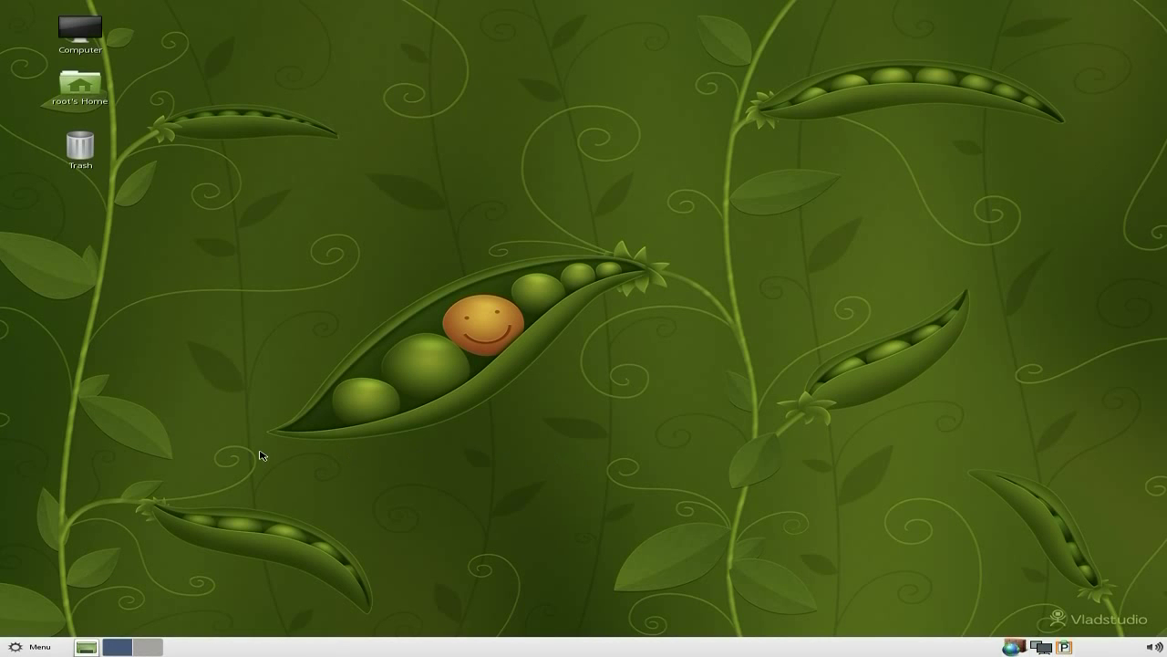
- Launch gtk-recordMyDesktop from the full application list and start recording the desktop
click(33, 647)
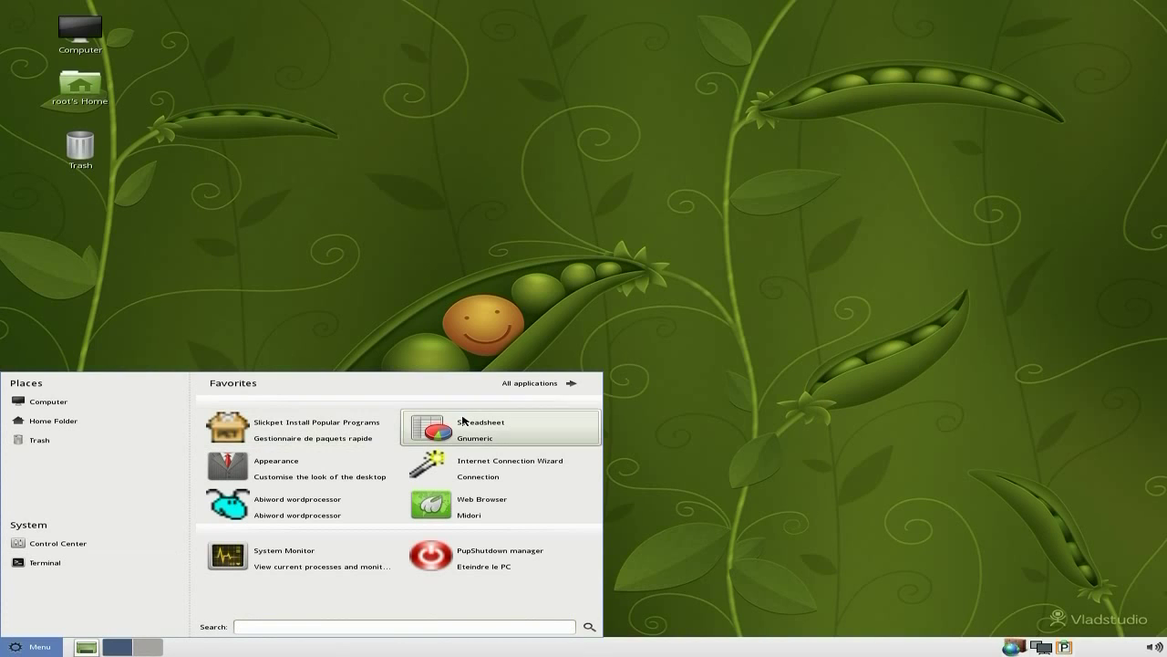
click(561, 384)
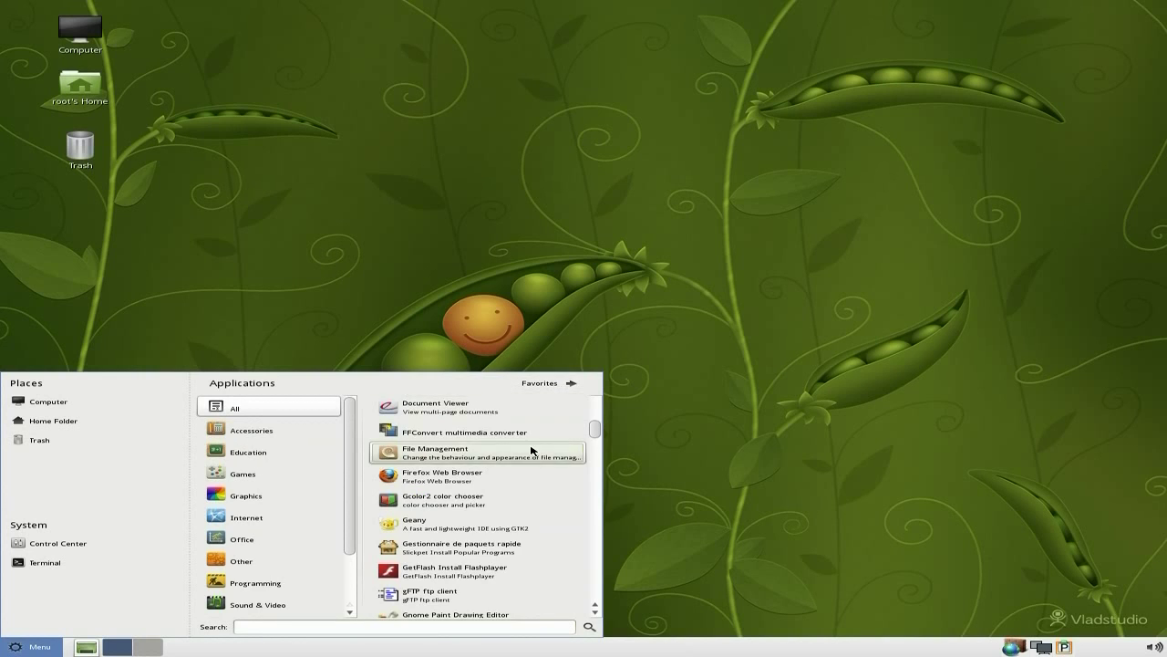
scroll(532, 450, down, 2)
scroll(531, 450, down, 1)
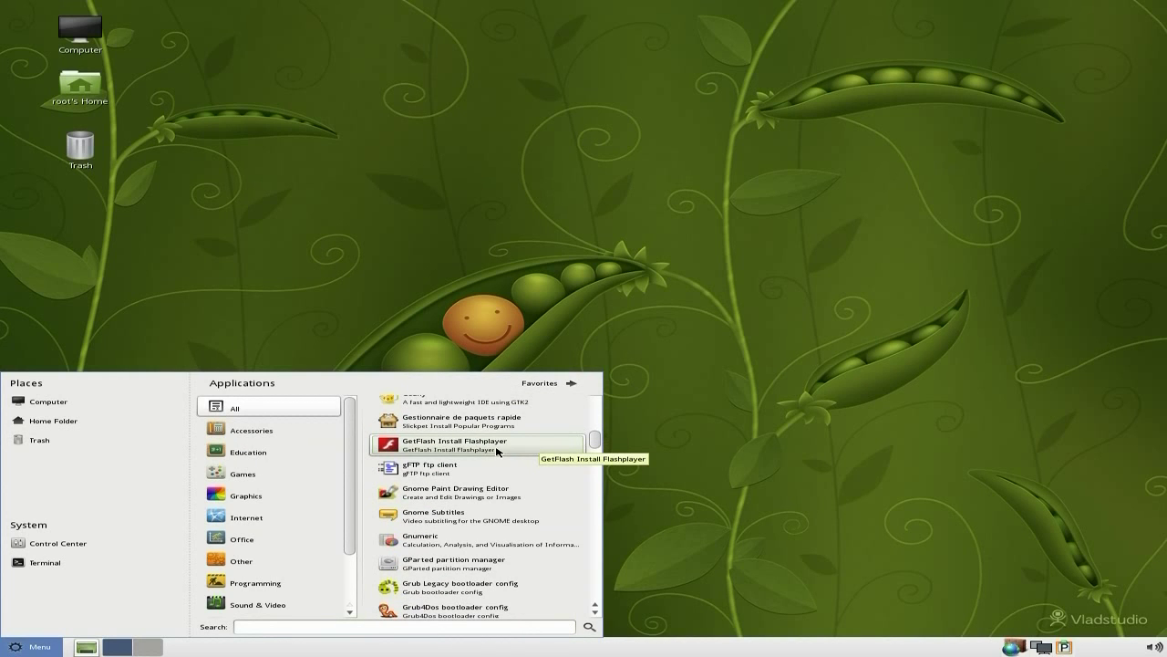
scroll(496, 450, down, 1)
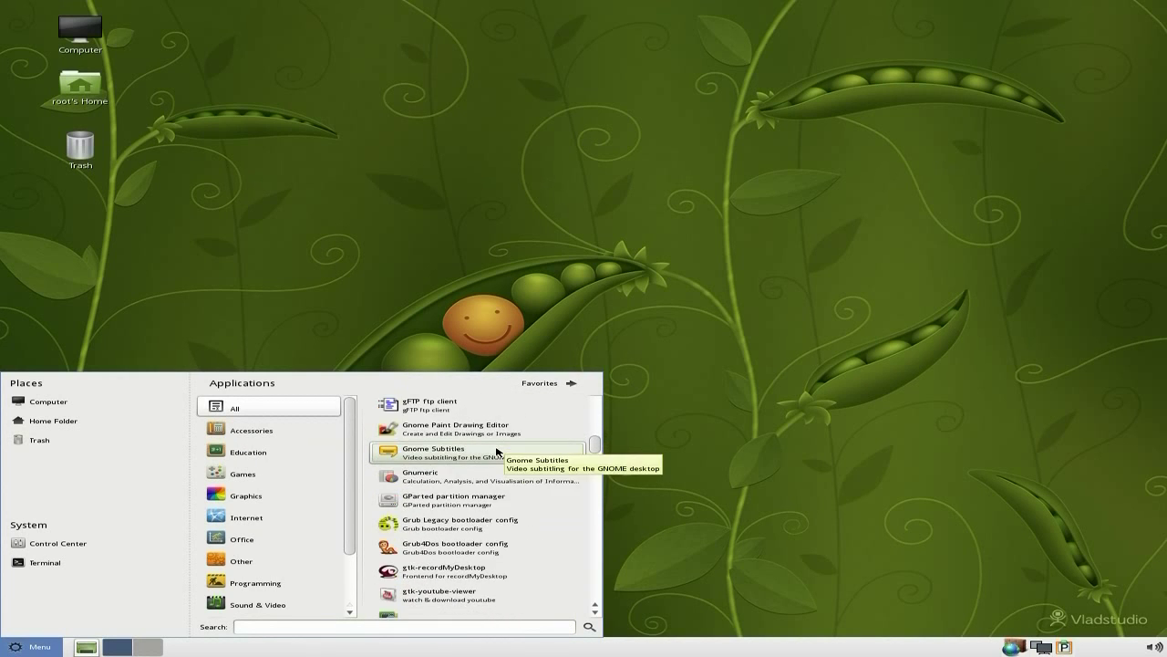
scroll(497, 450, down, 1)
scroll(498, 454, down, 1)
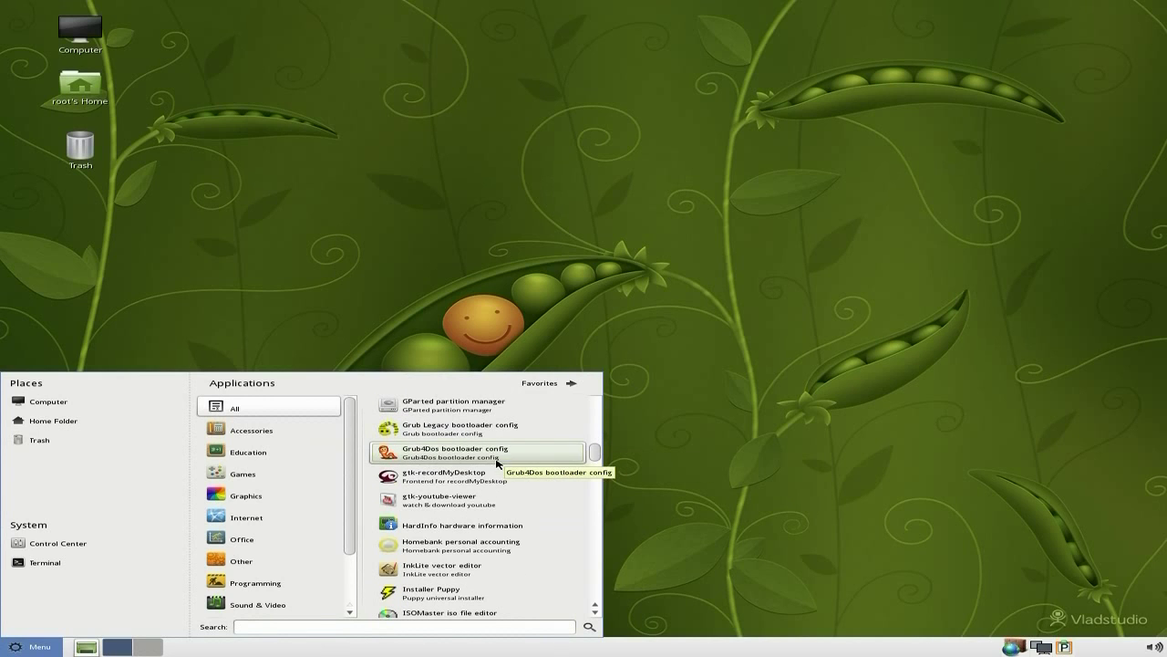
click(451, 481)
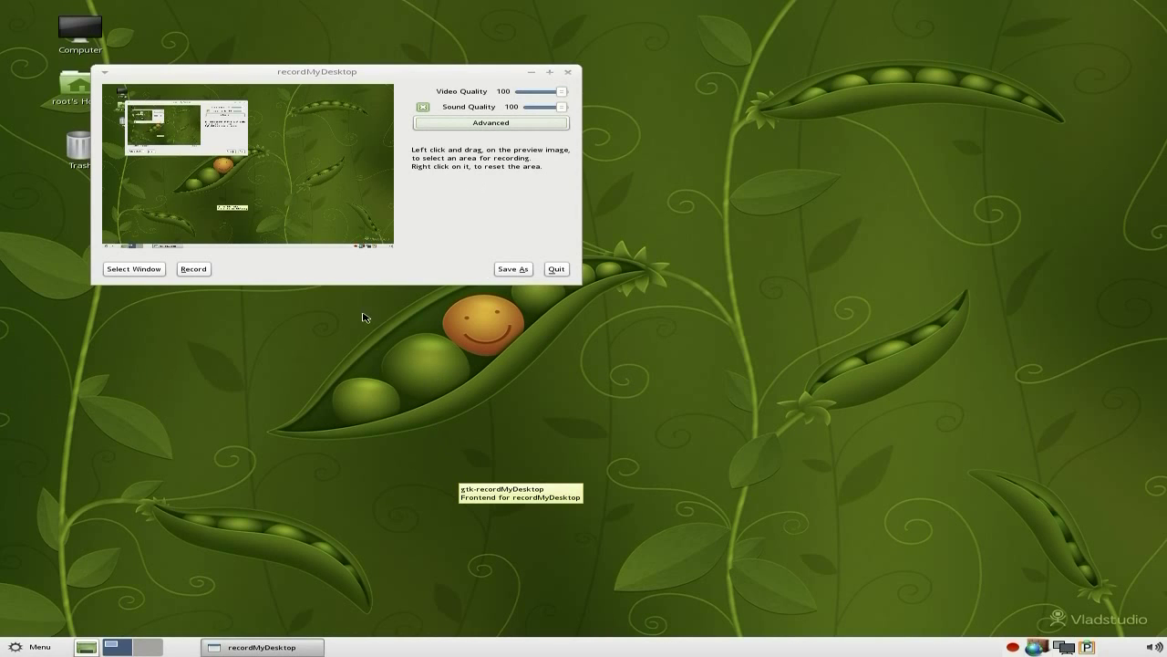
click(200, 270)
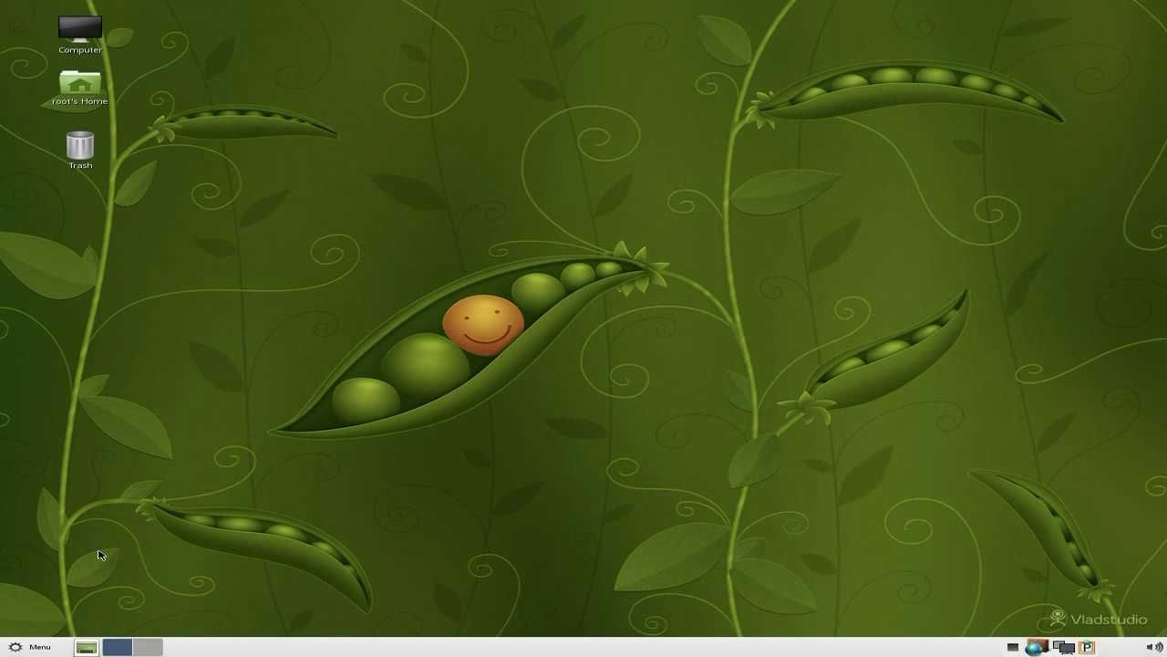
- Open and close the Gnumeric spreadsheet from the favourites while recording, and stop the desktop recording
click(41, 646)
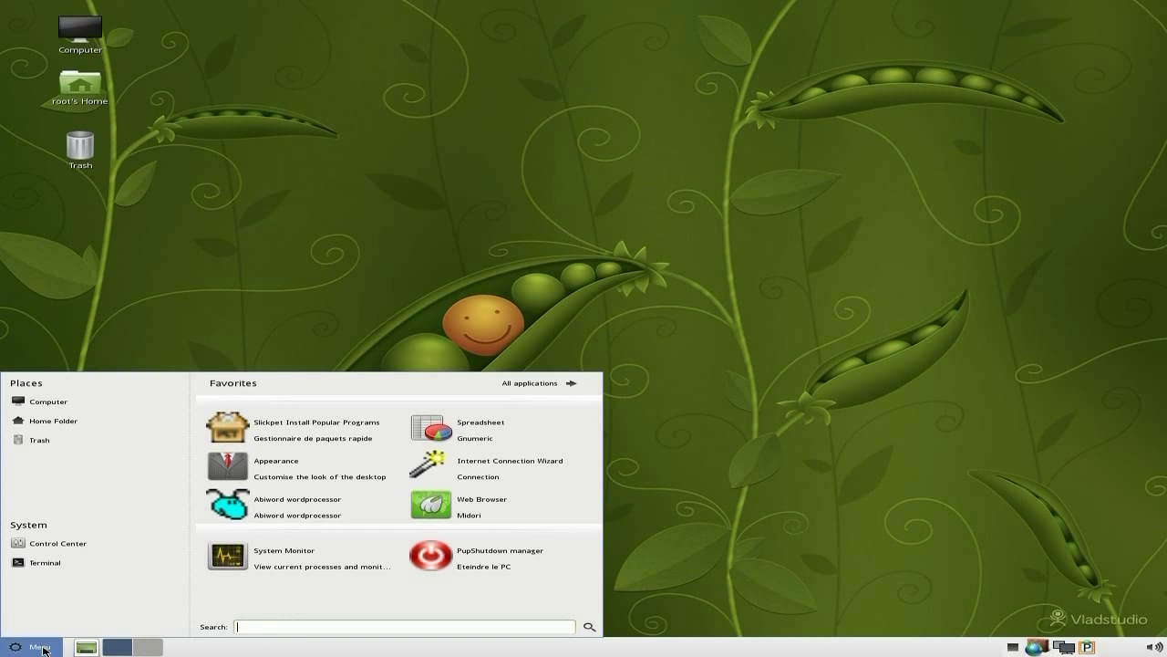
click(460, 438)
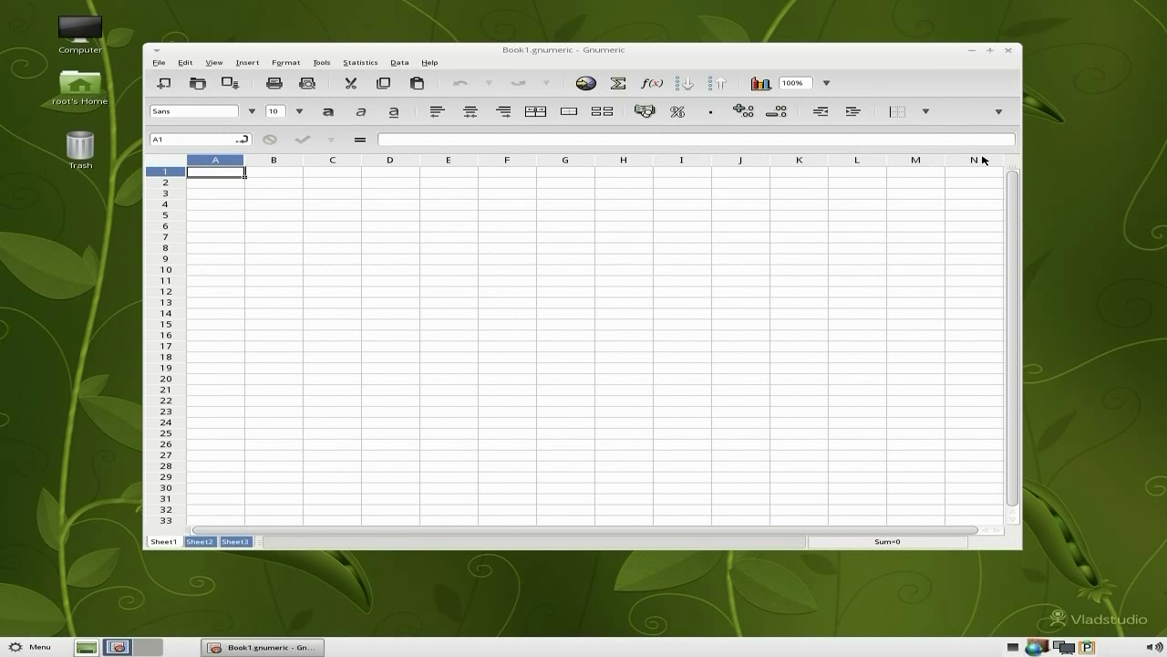
click(1011, 52)
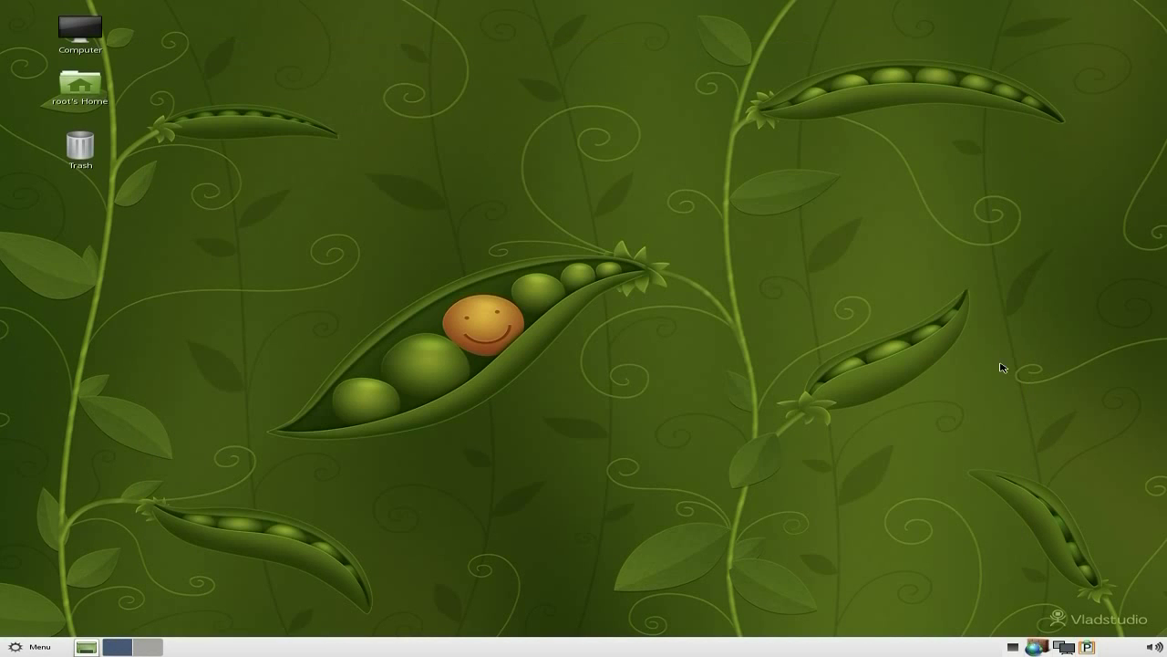
click(1012, 650)
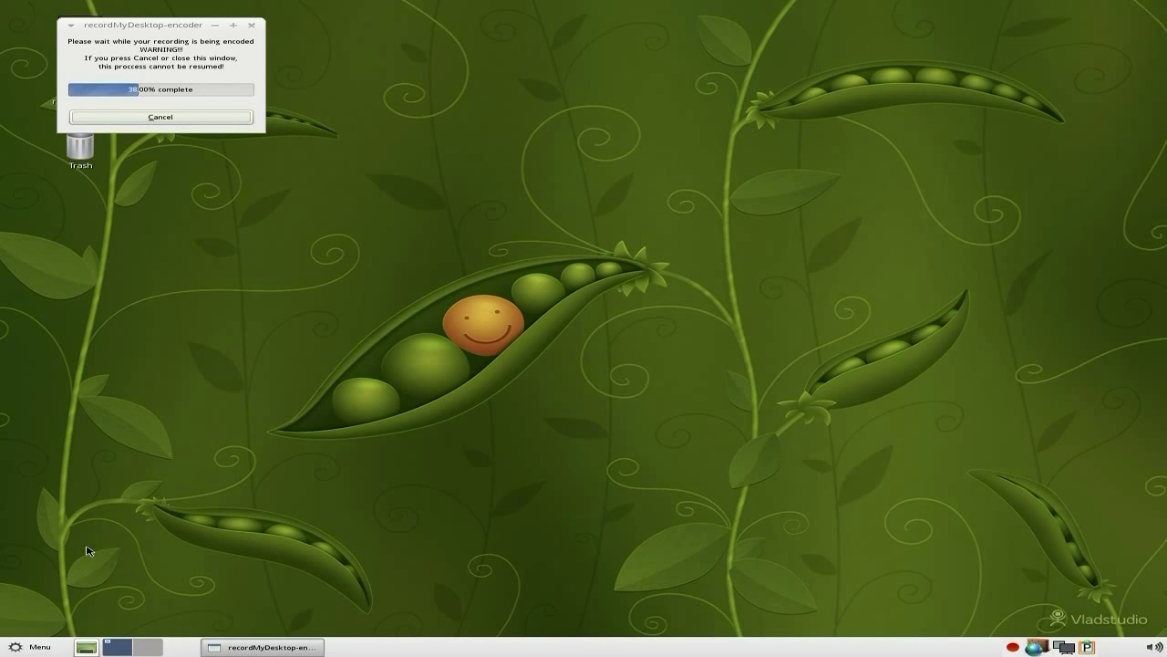
- Browse the full application list and launch LibreOffice 3.5 Writer
click(33, 647)
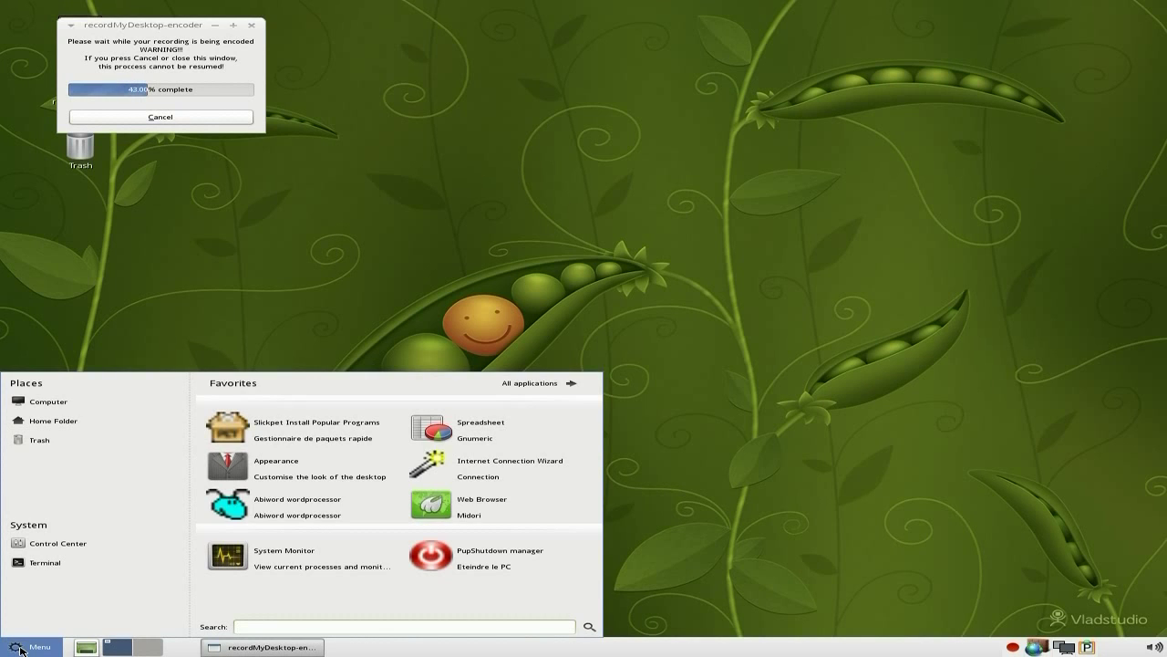
click(530, 383)
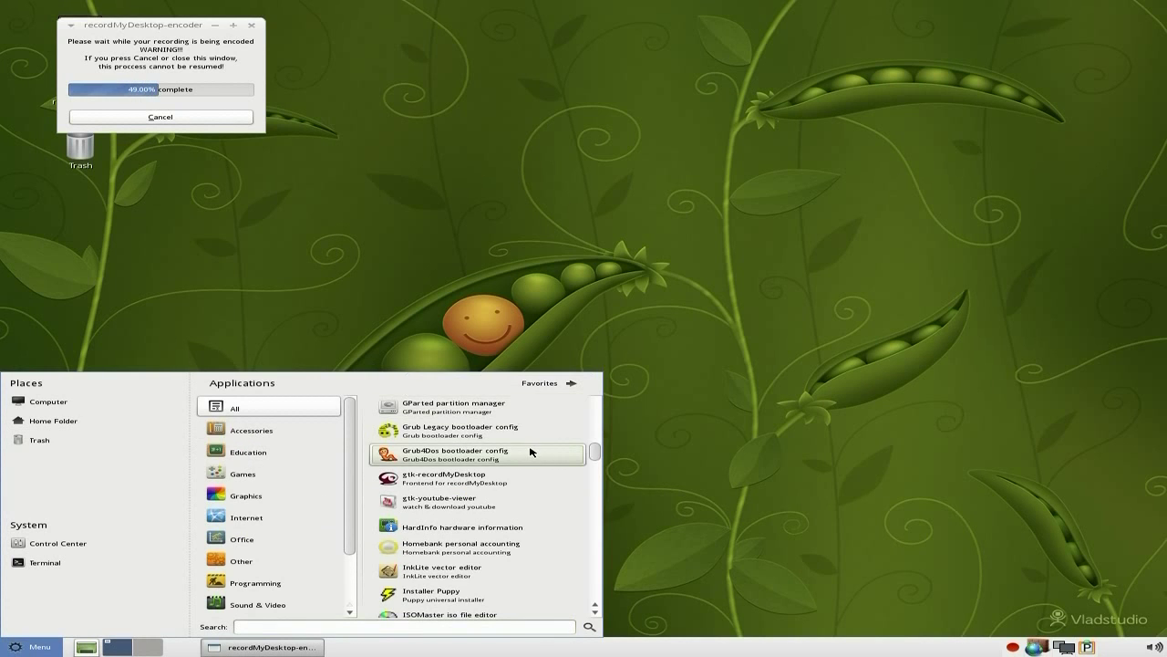
mouse_move(278, 439)
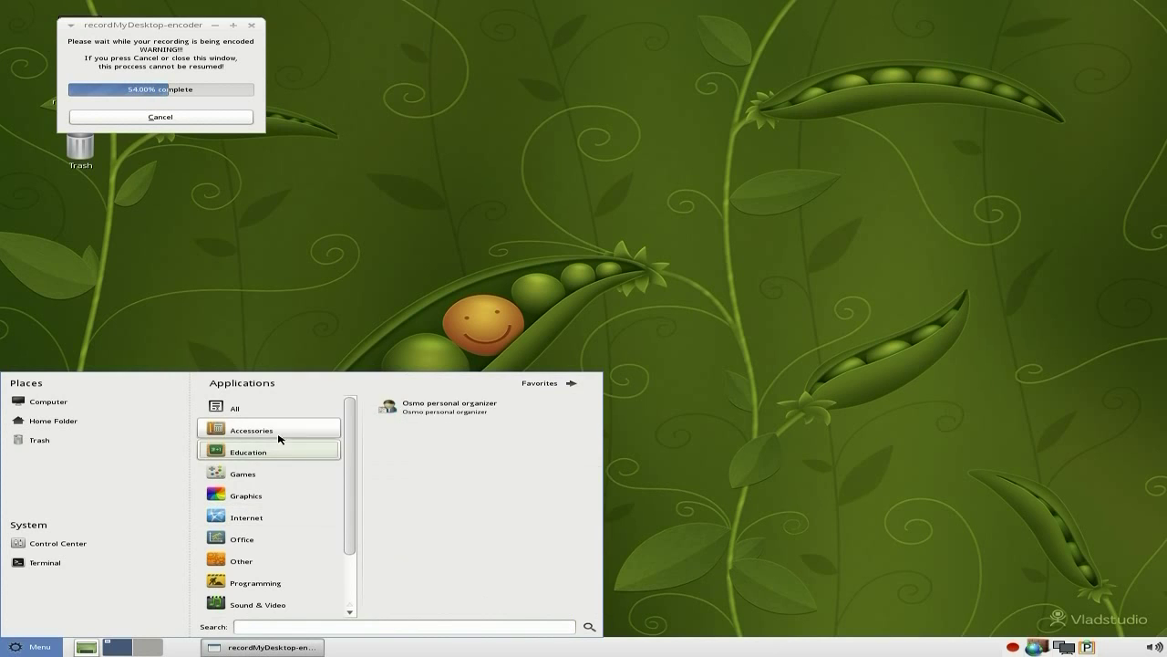
mouse_move(281, 410)
scroll(469, 429, down, 3)
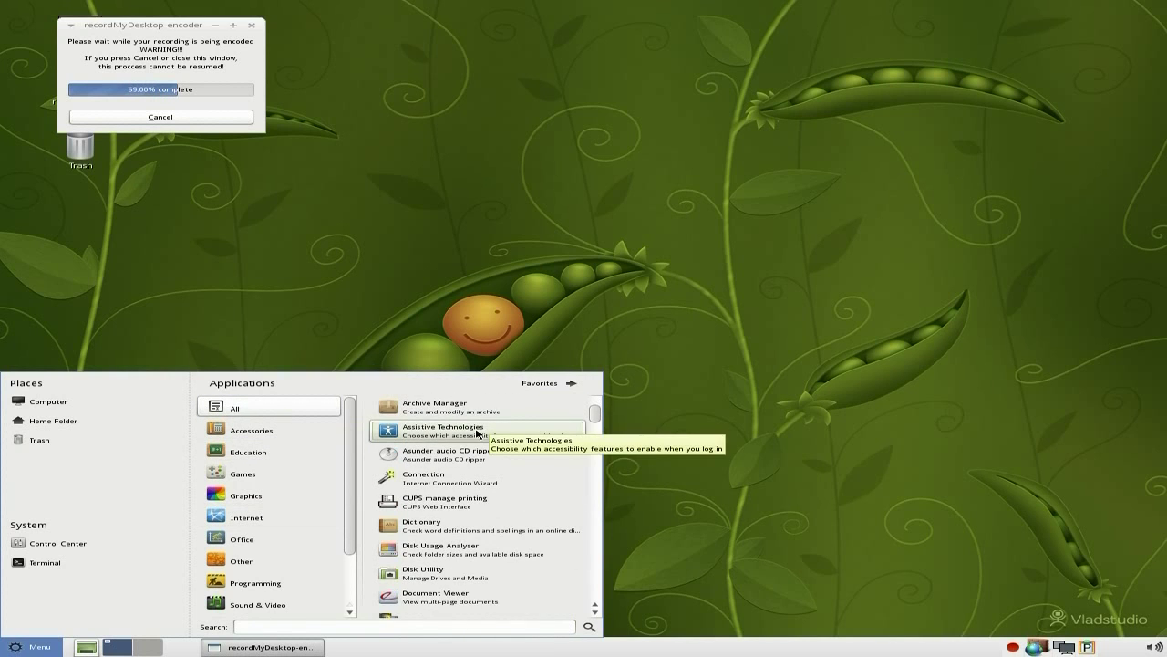
mouse_move(281, 544)
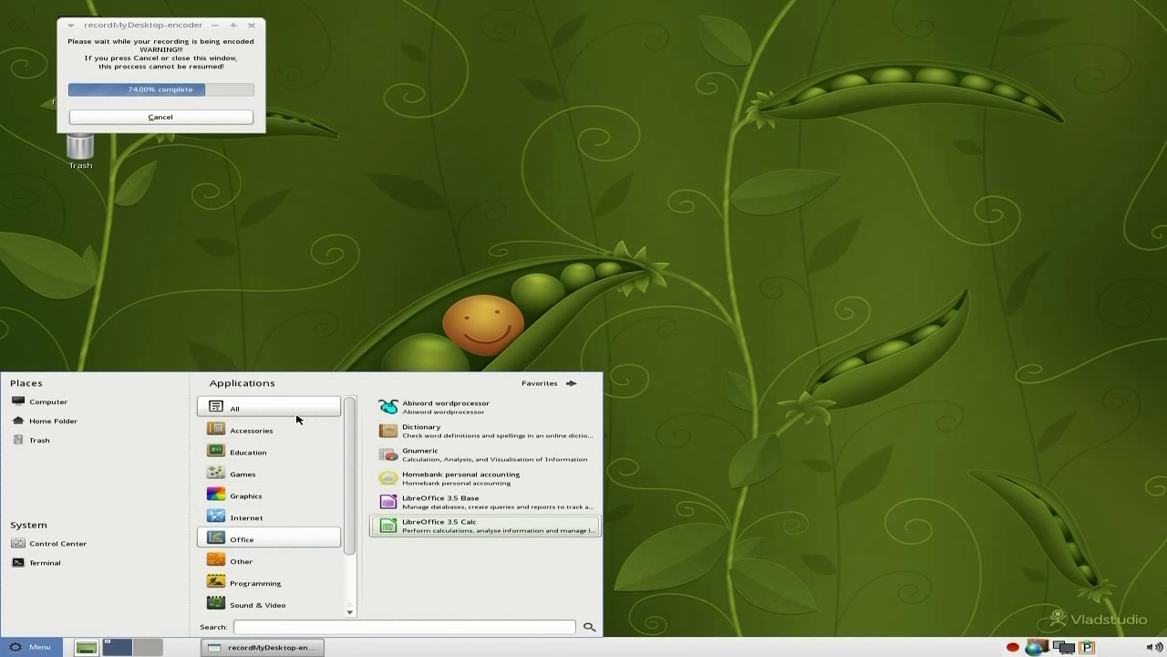
scroll(545, 427, down, 10)
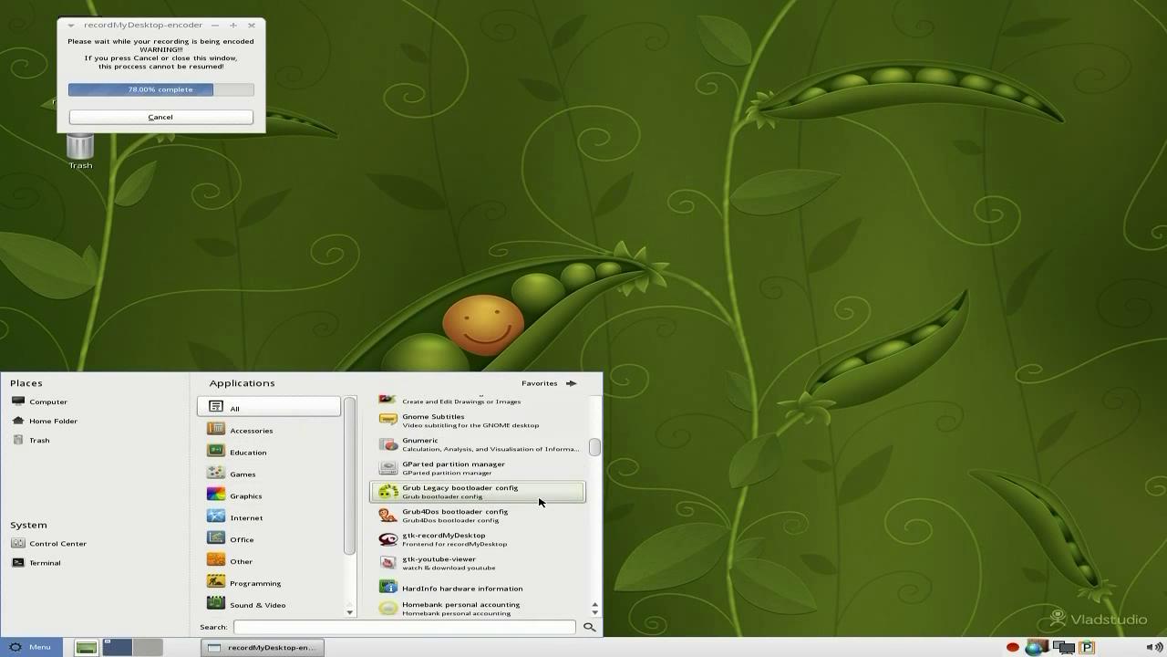
scroll(539, 501, down, 3)
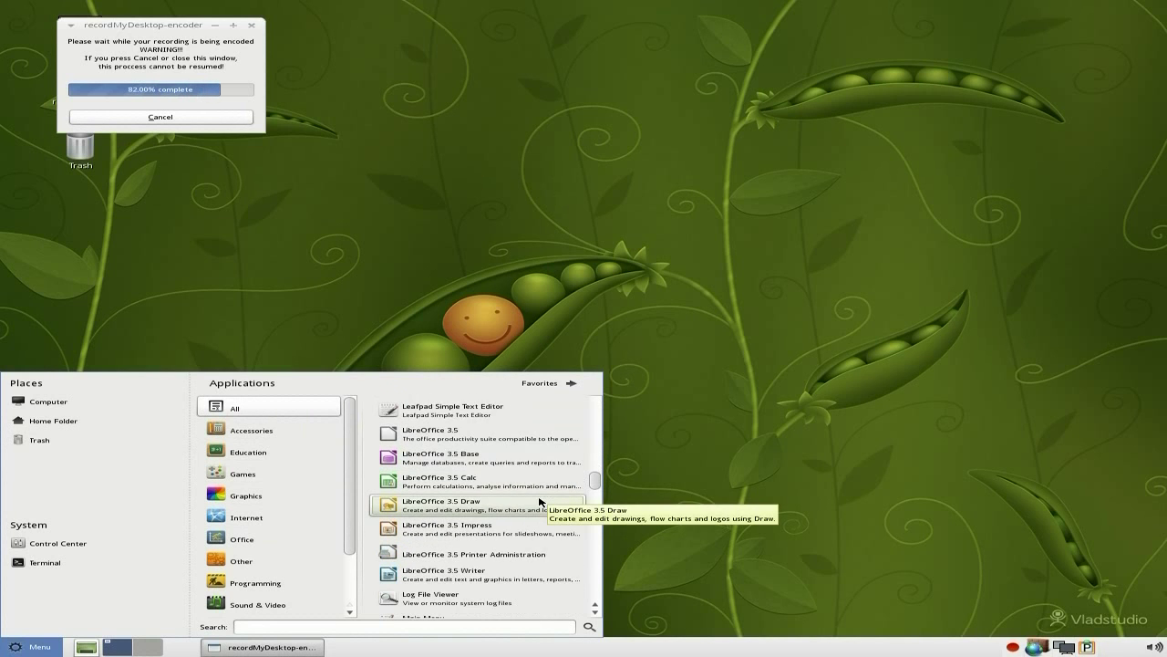
click(500, 540)
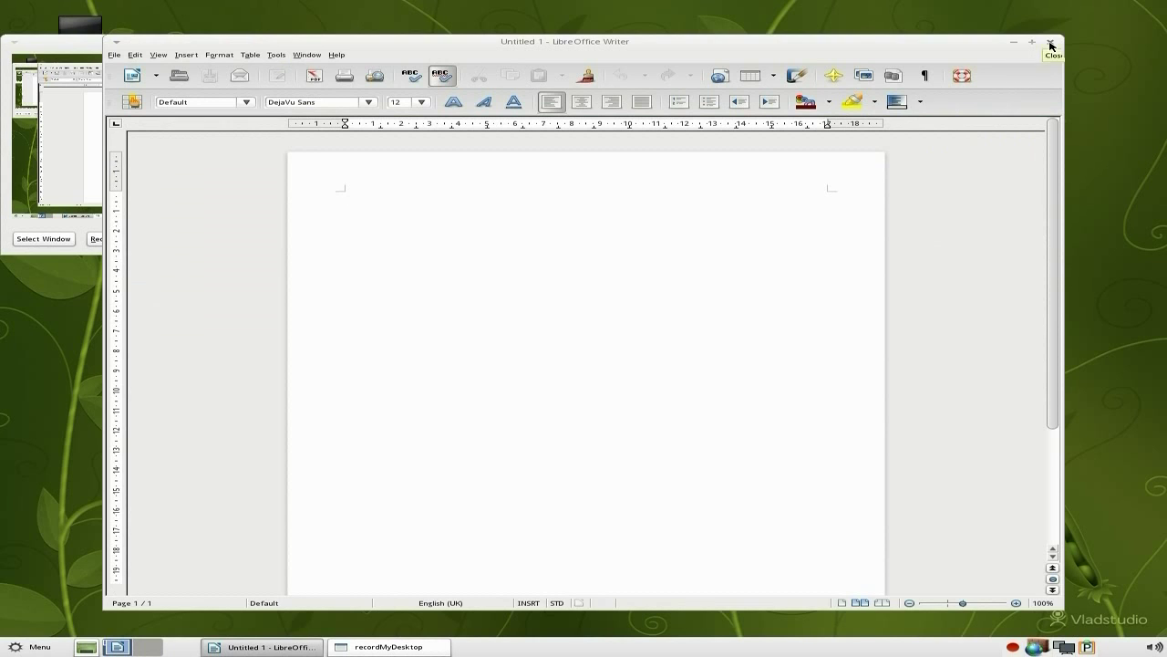
- Close the empty LibreOffice Writer document and the recordMyDesktop window
click(1049, 42)
click(465, 241)
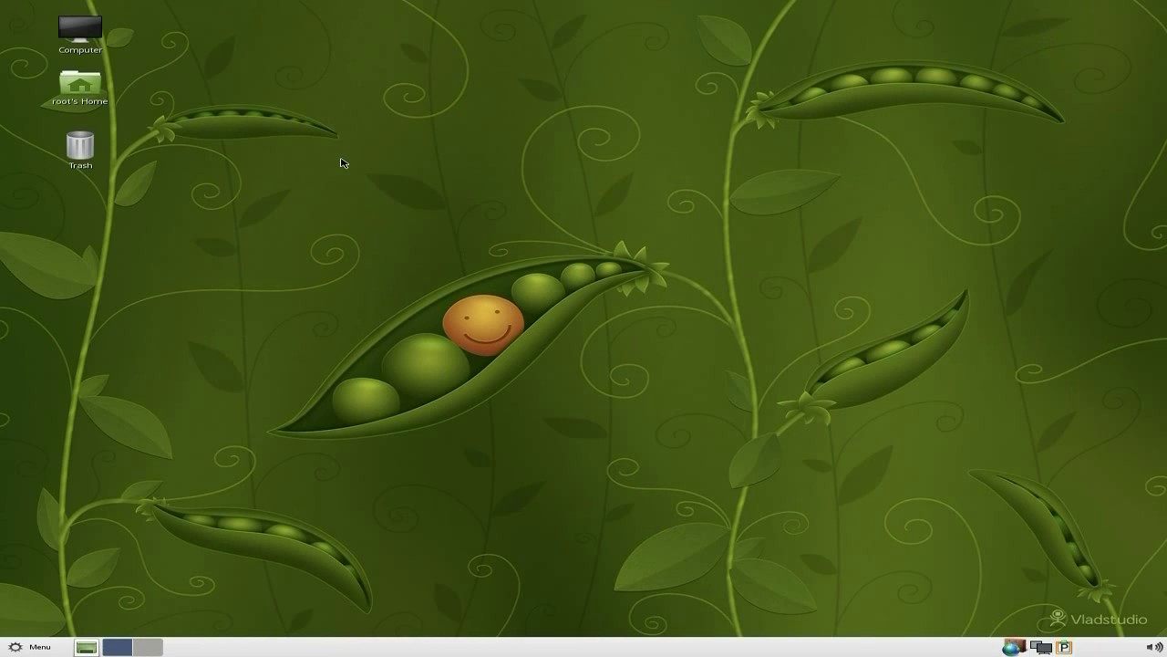
- Play the recorded video out.ogv from root's home folder, and close the file manager and the media player
double_click(77, 87)
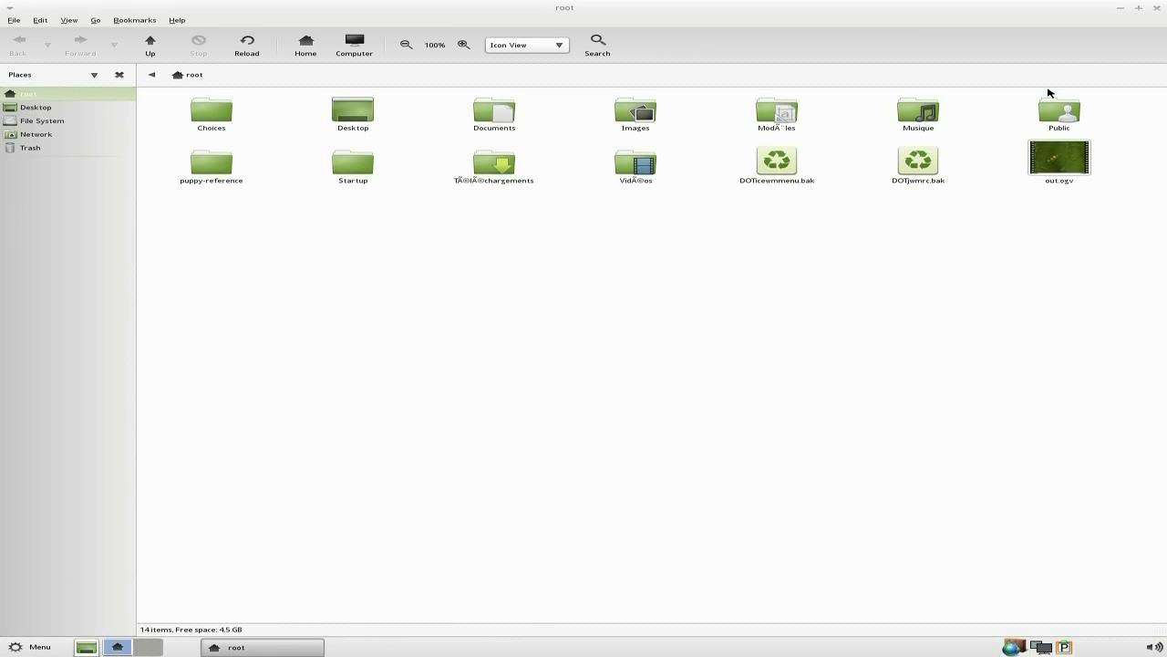
double_click(1059, 169)
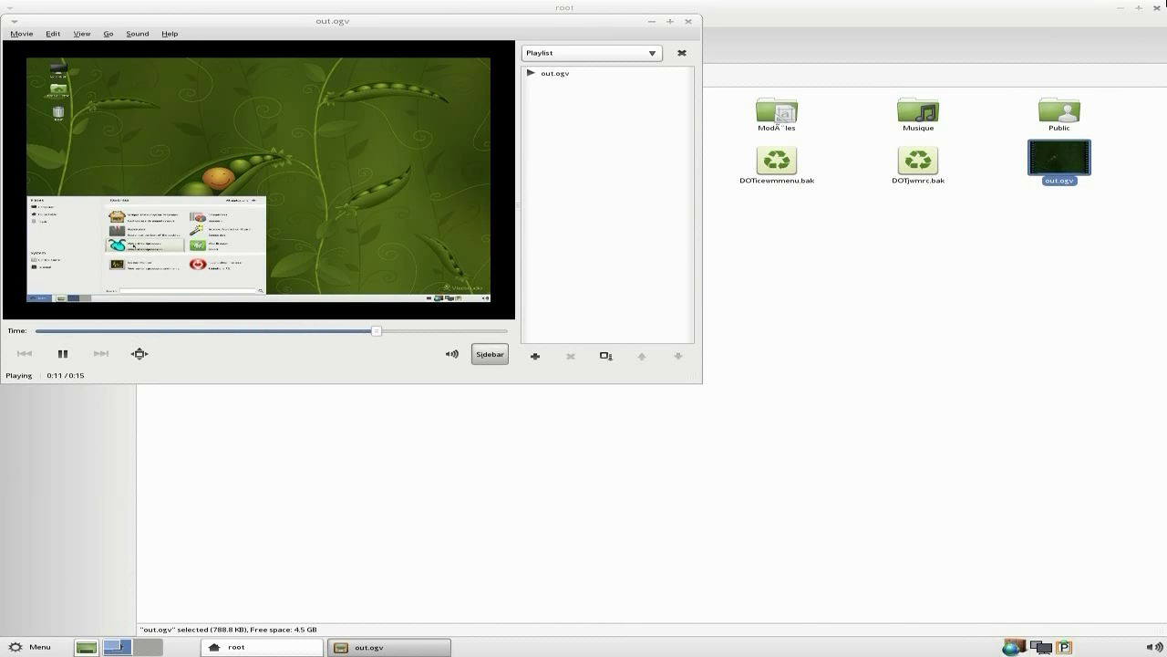
click(1158, 9)
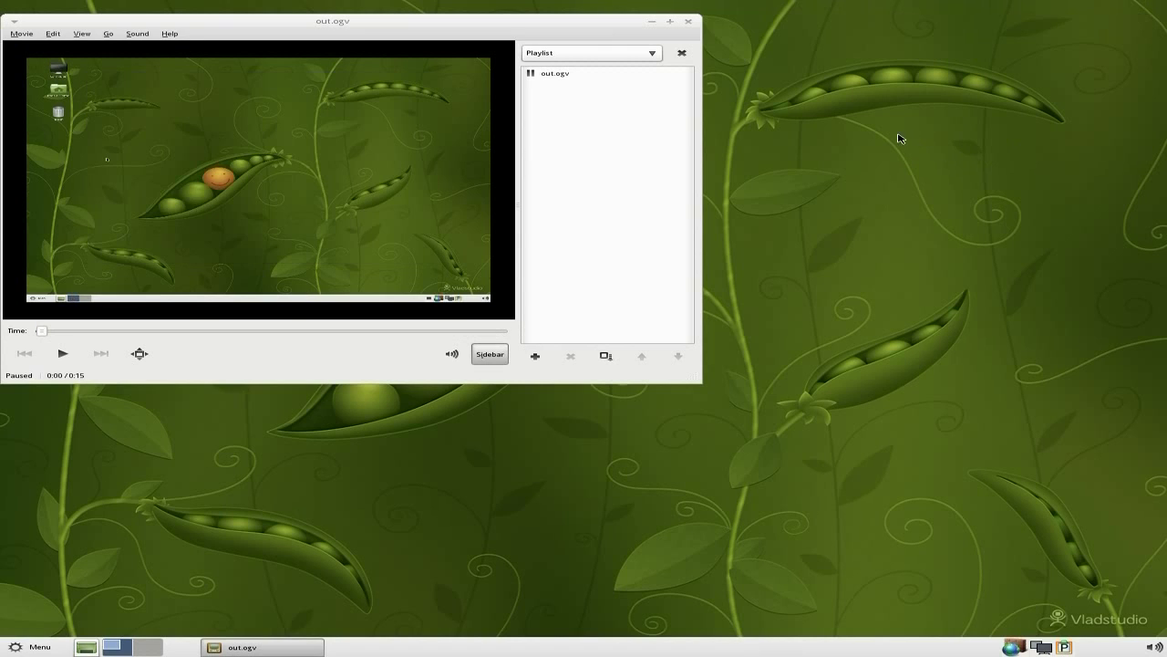
click(689, 21)
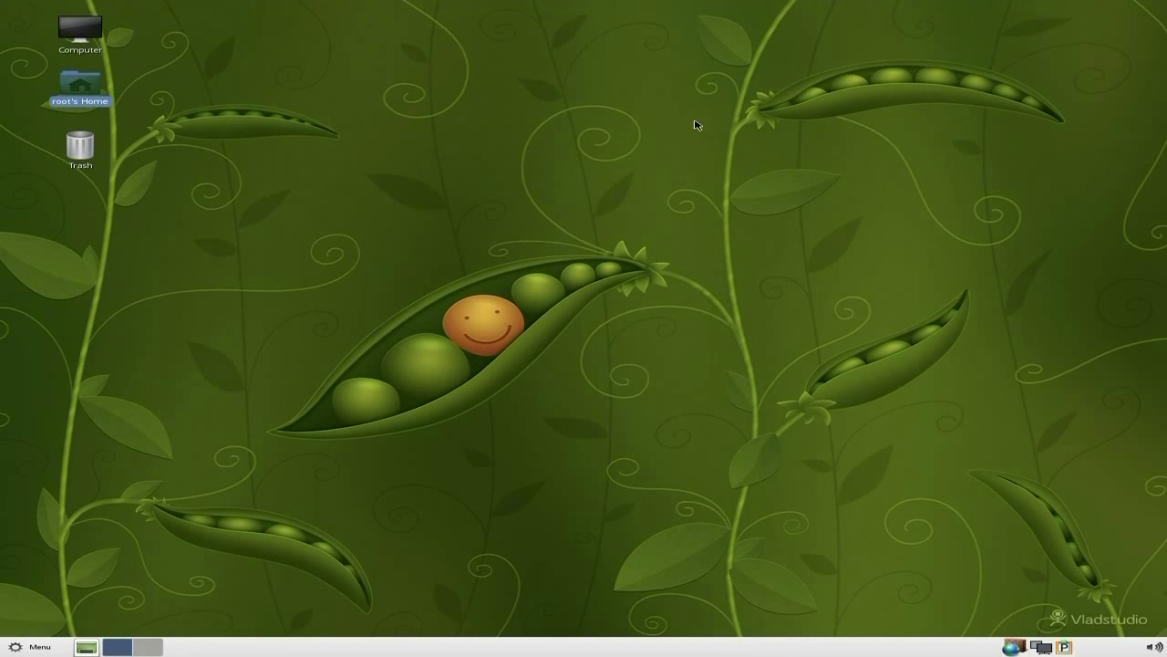
- Launch the Rhythmbox music player from the Sound & Video applications and dismiss the plugin error
click(46, 646)
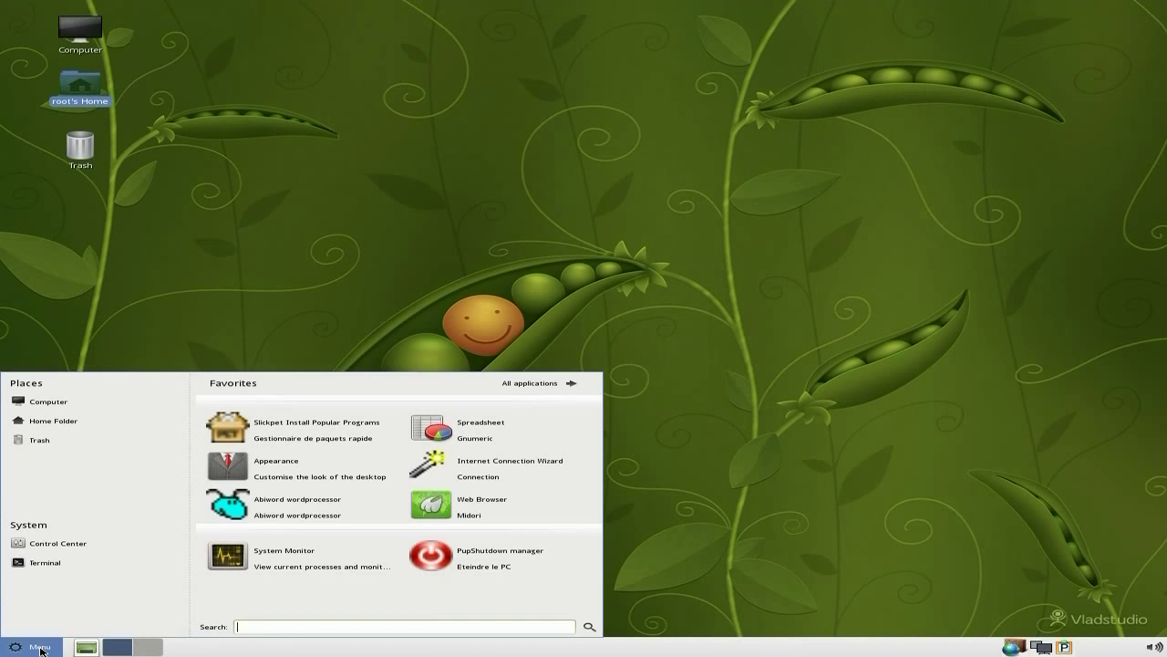
click(558, 386)
scroll(483, 455, down, 5)
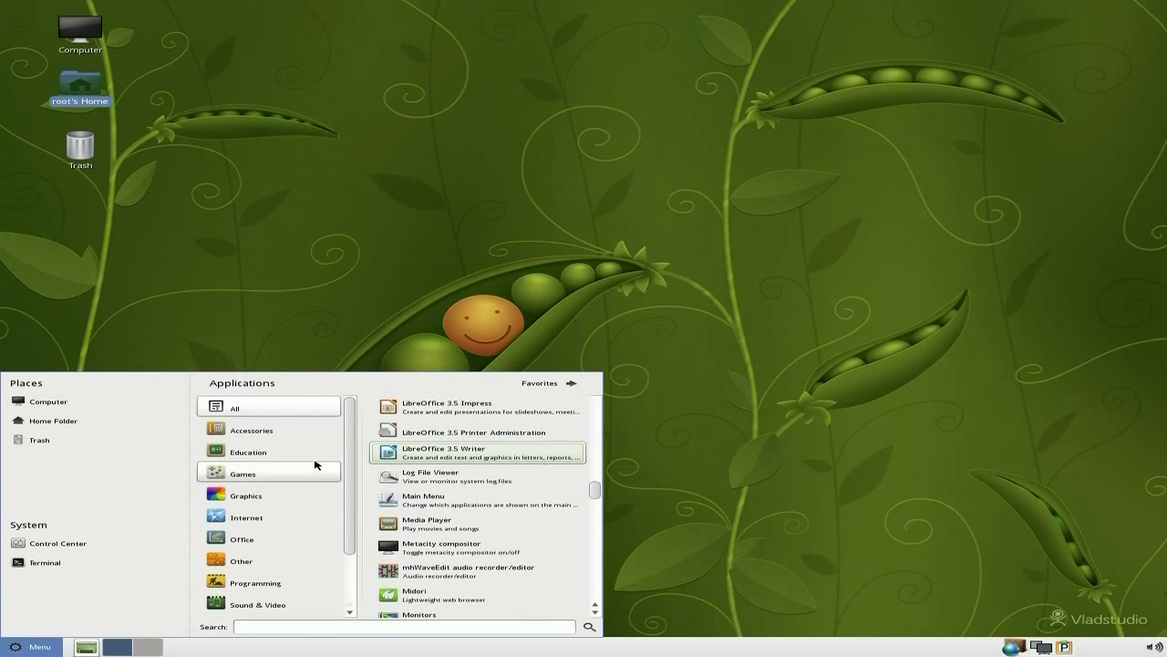
mouse_move(267, 472)
scroll(267, 472, down, 1)
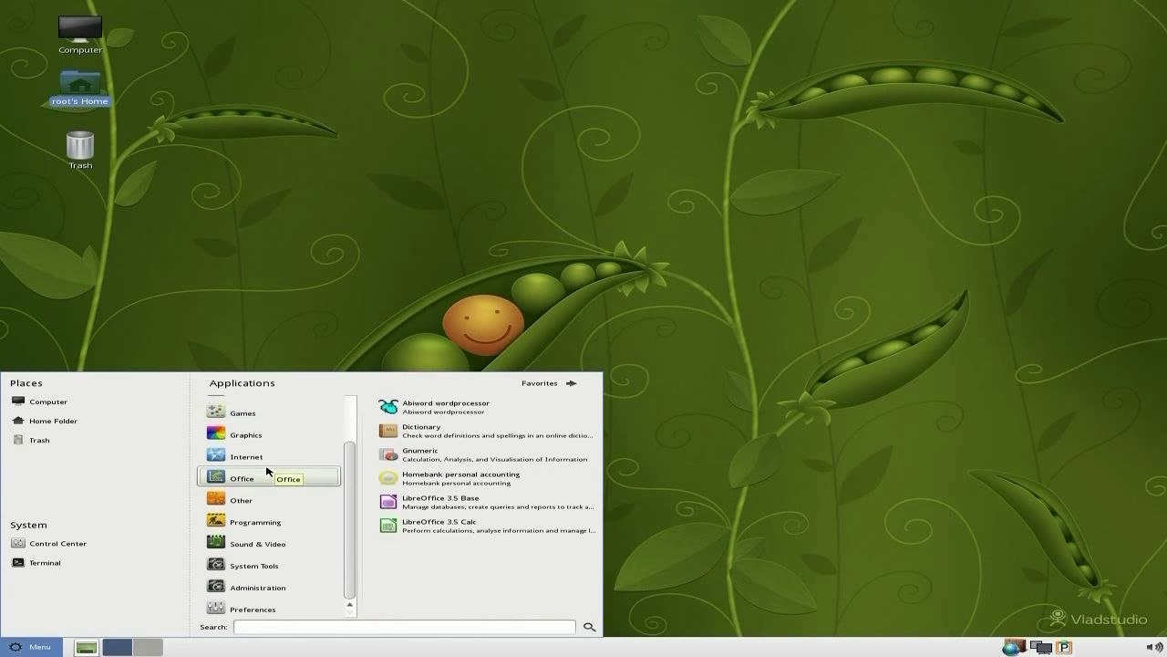
mouse_move(271, 544)
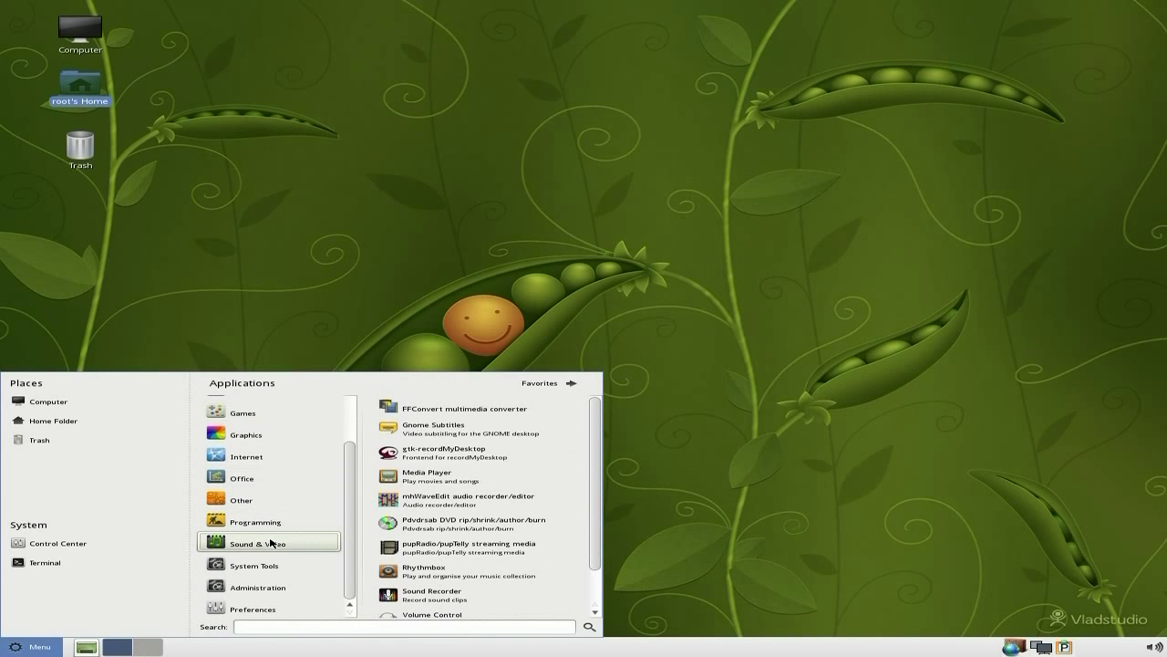
scroll(449, 513, down, 1)
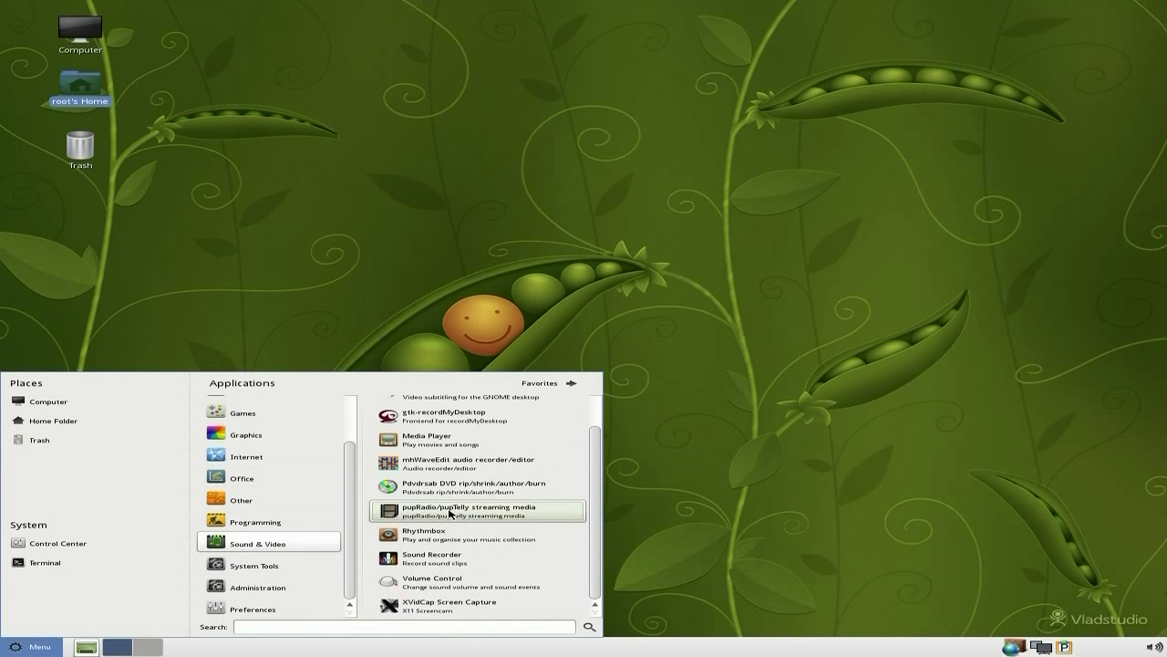
click(441, 537)
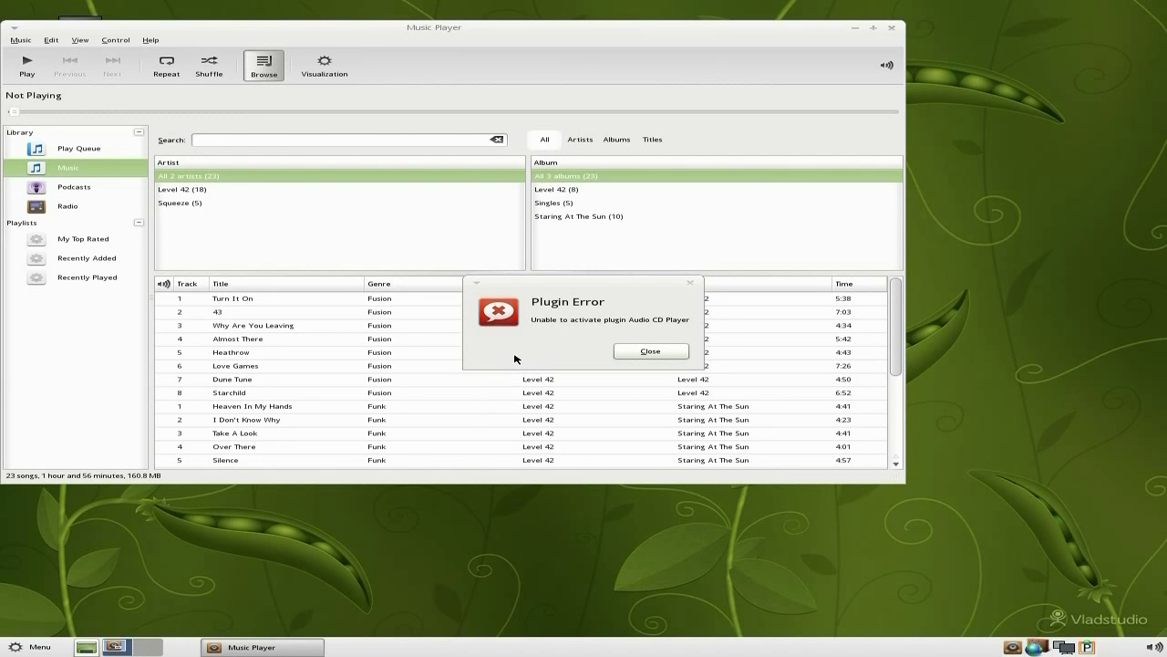
click(628, 356)
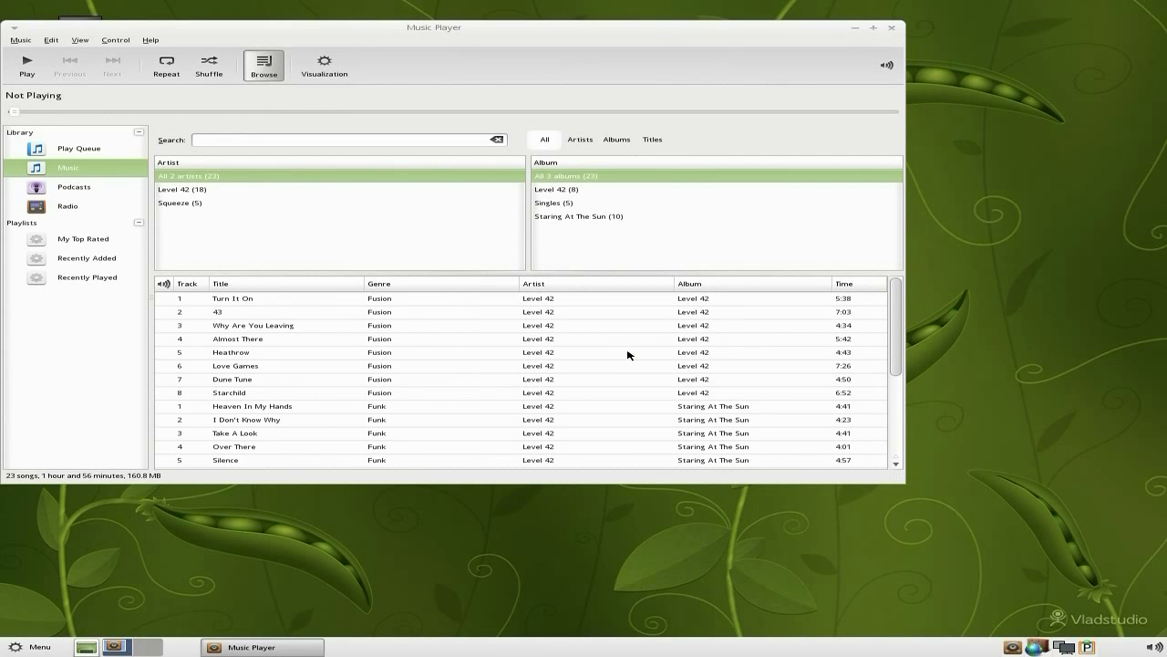
- Filter the music library to the album Staring At The Sun and play the track Take A Look
scroll(346, 337, down, 2)
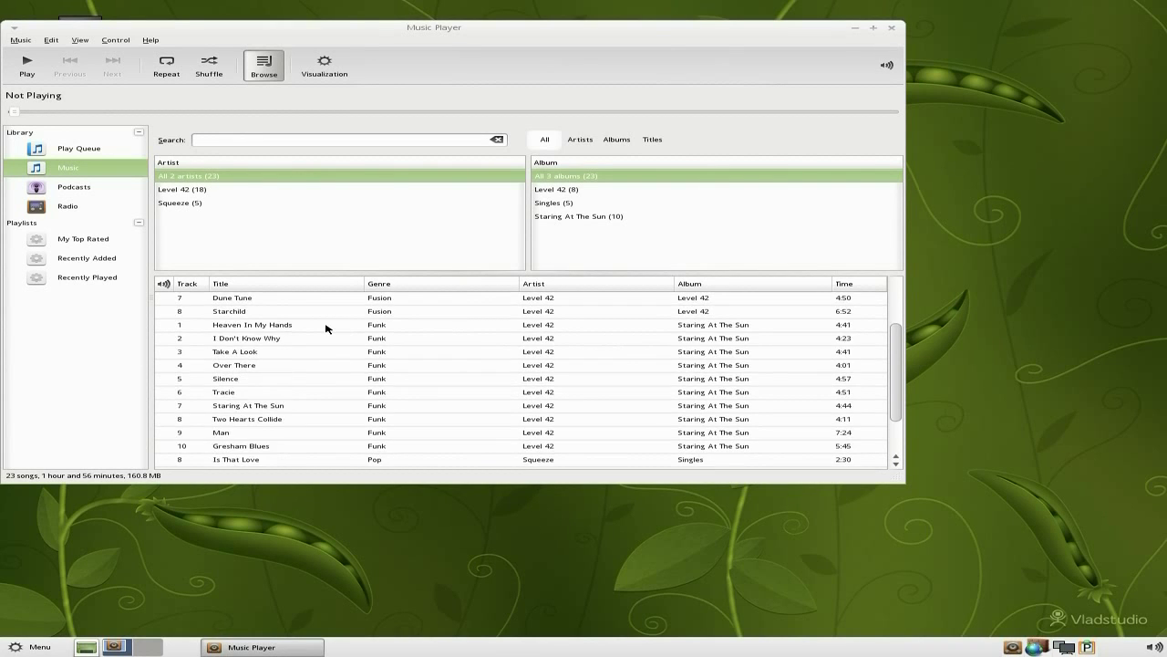
click(578, 217)
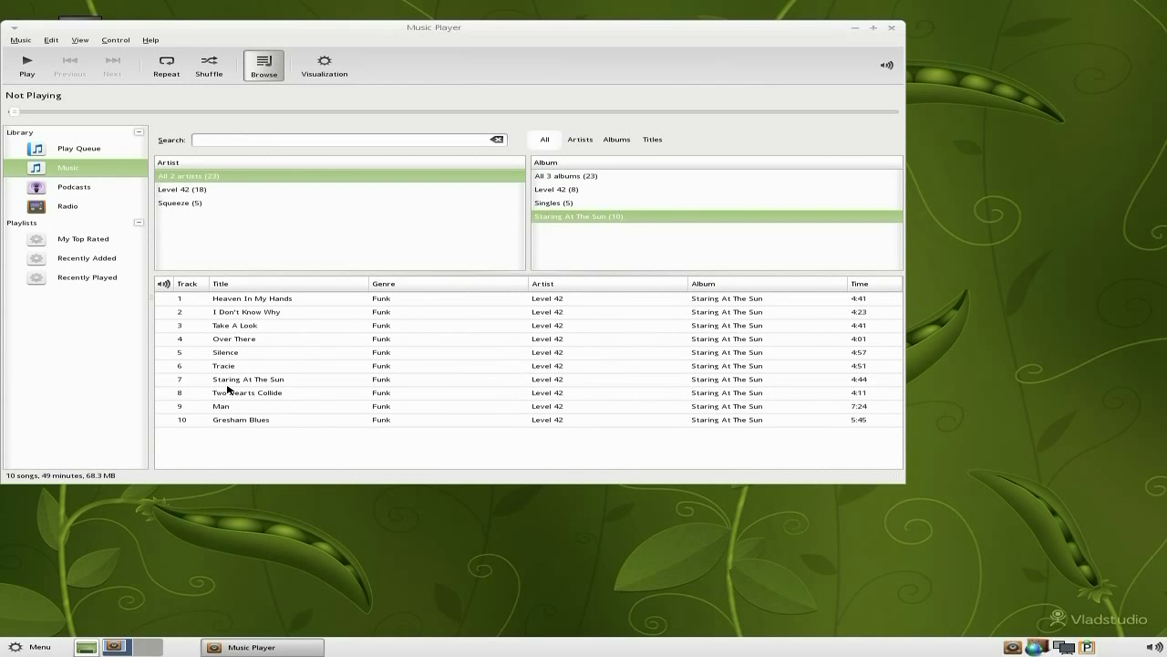
double_click(242, 327)
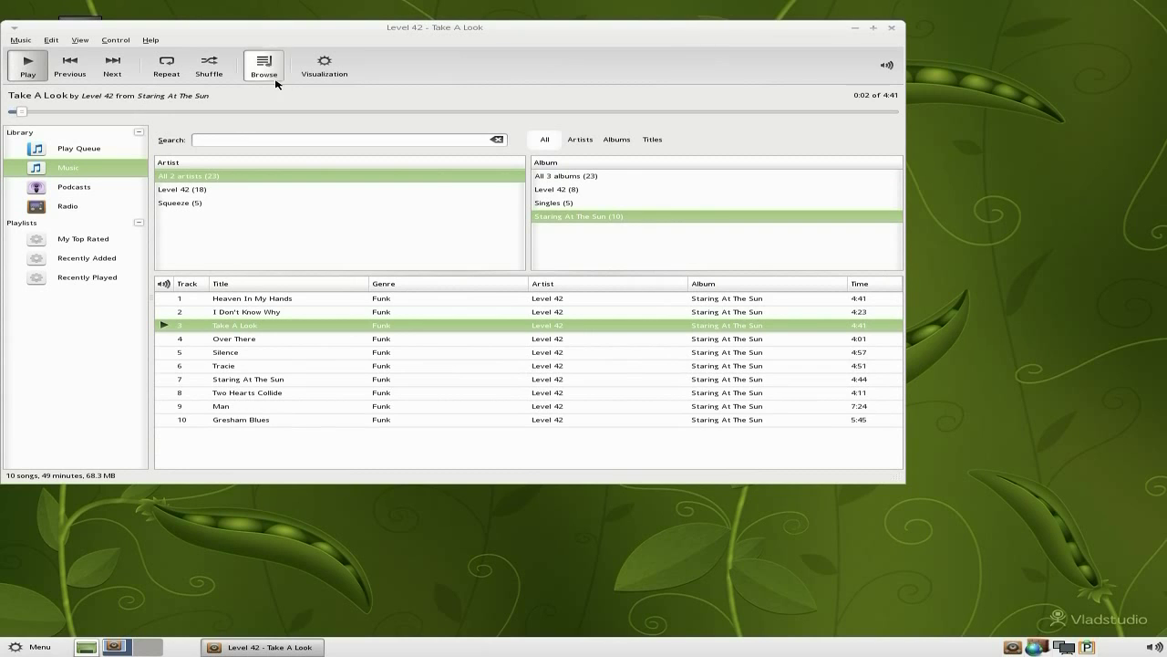
- Quit the music player and clear the icon selection on the desktop
click(21, 41)
click(73, 175)
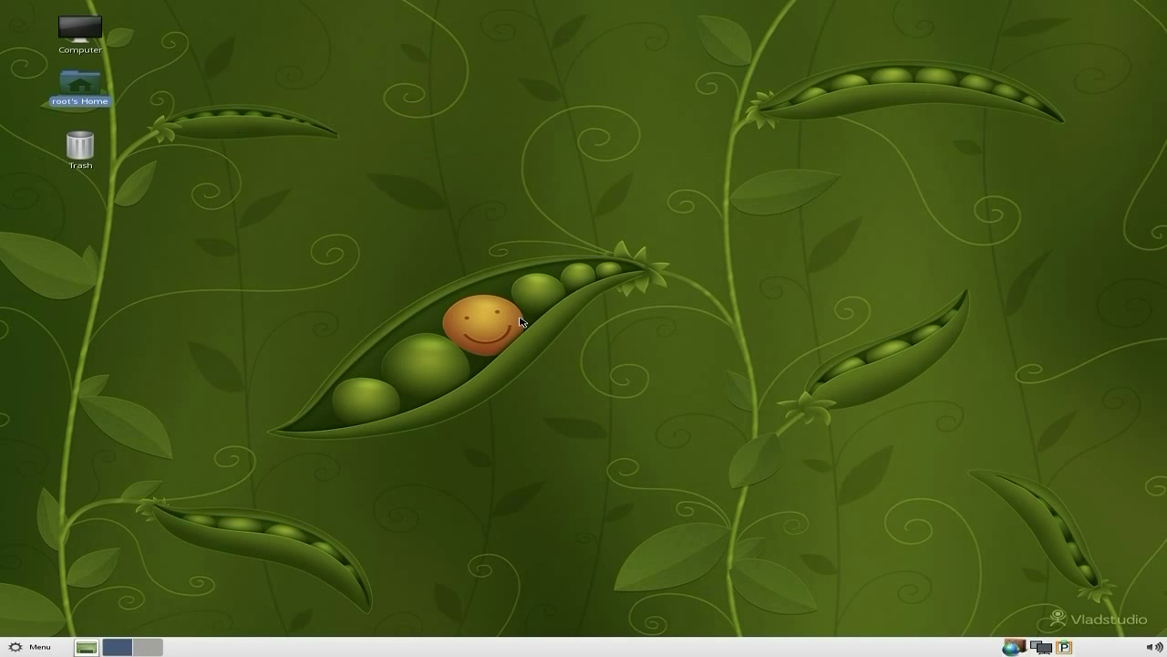
click(512, 288)
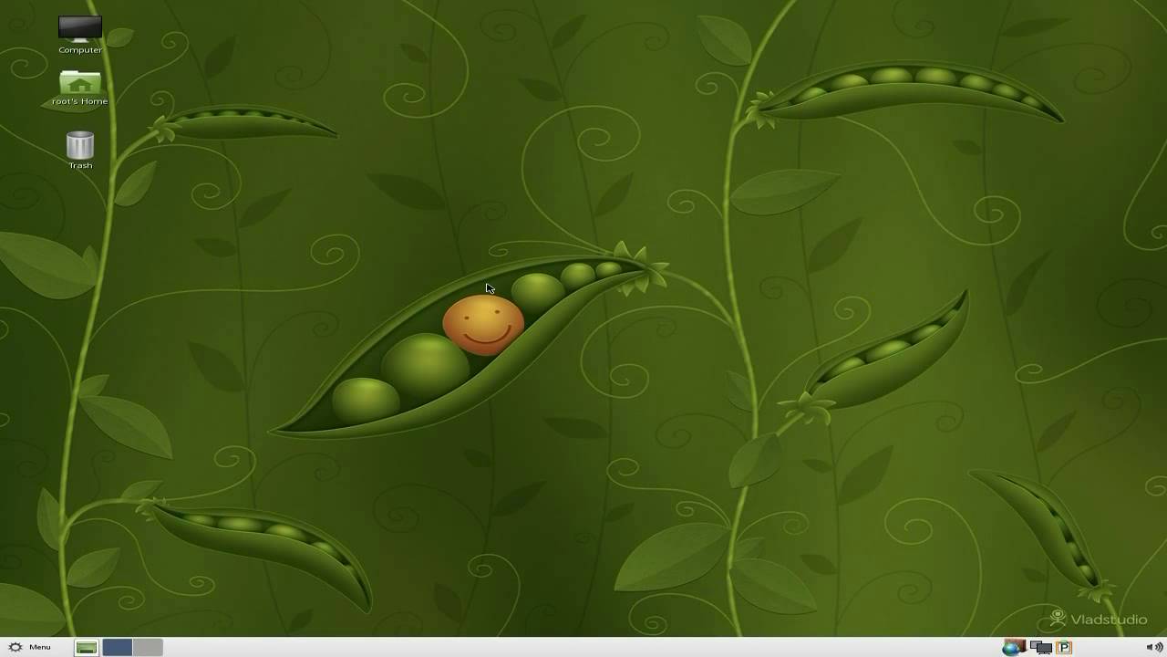
- Look through the Sound & Video, System Tools and Administration applications, and launch Puppy Package Manager
click(40, 649)
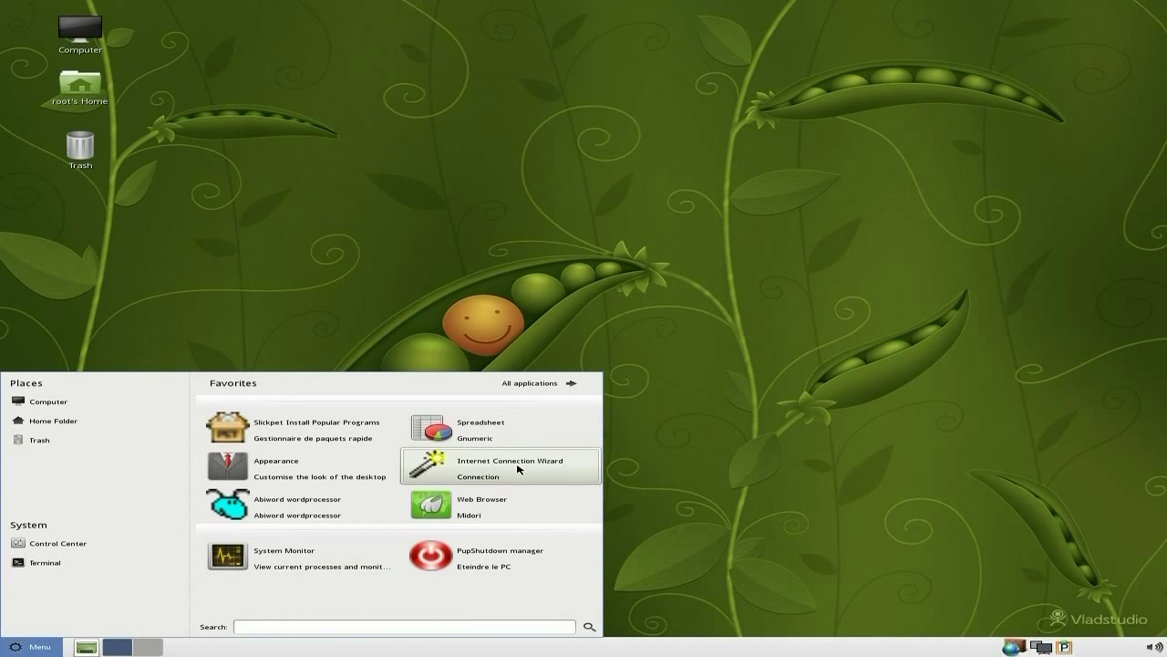
click(549, 384)
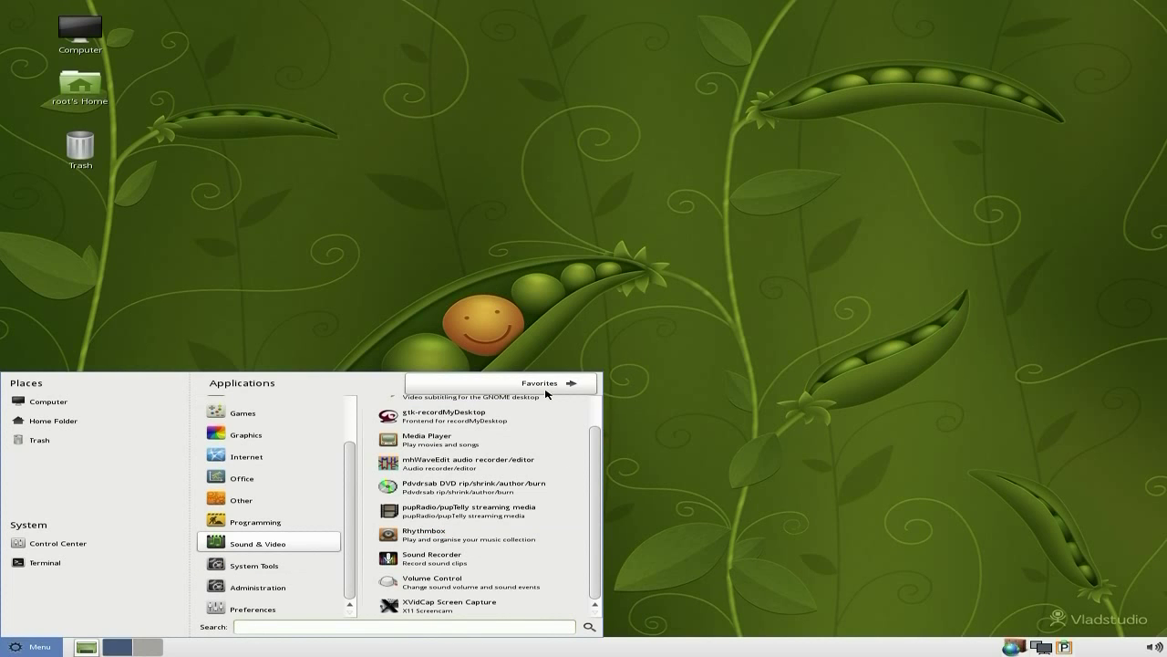
scroll(511, 453, down, 1)
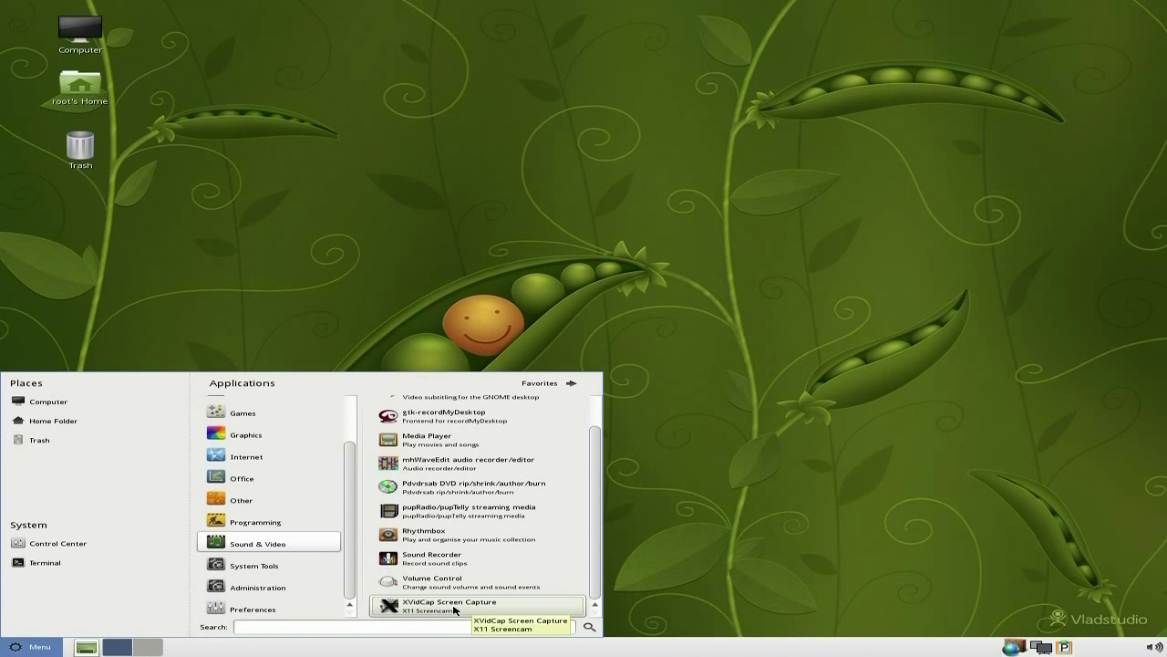
mouse_move(330, 566)
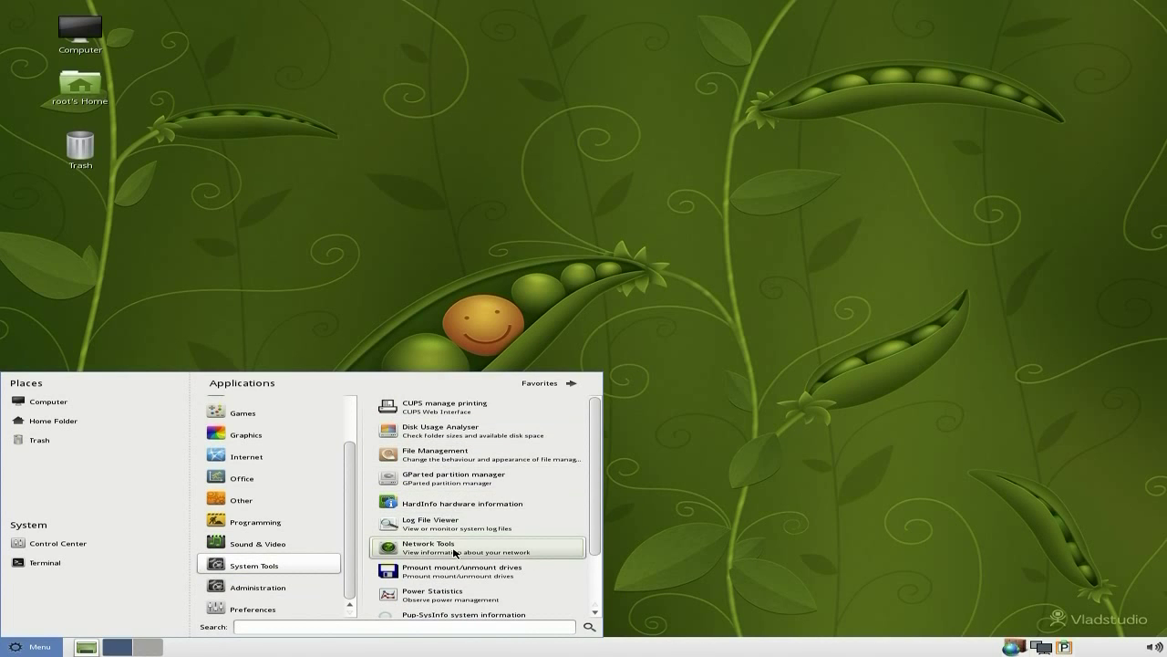
scroll(454, 552, down, 2)
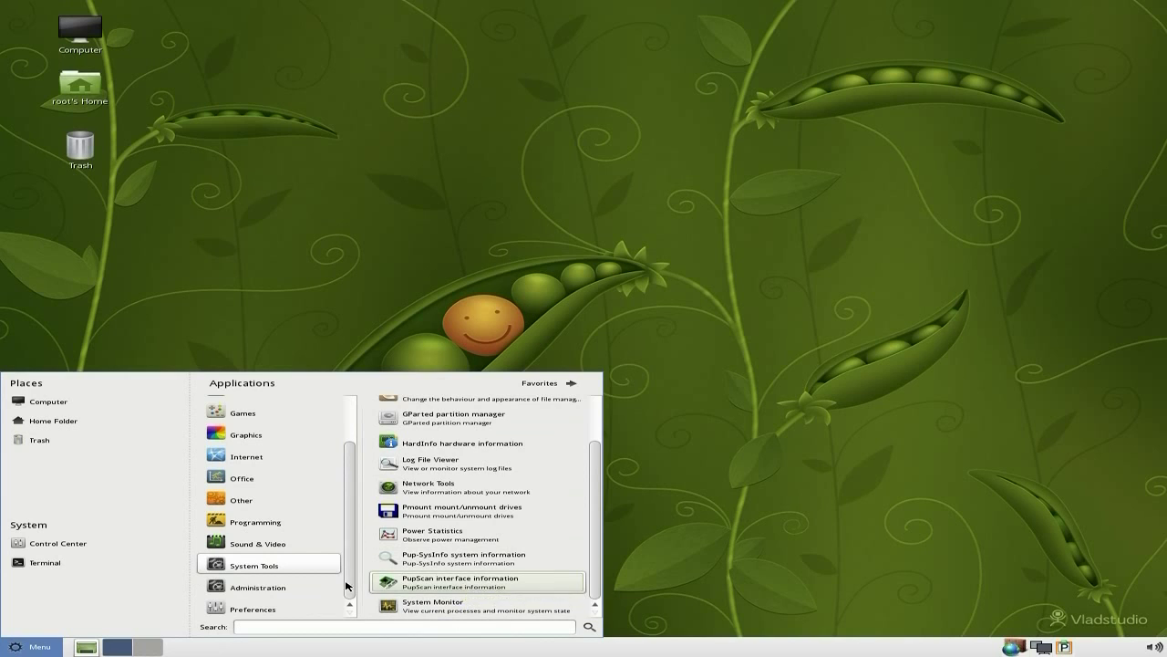
mouse_move(306, 589)
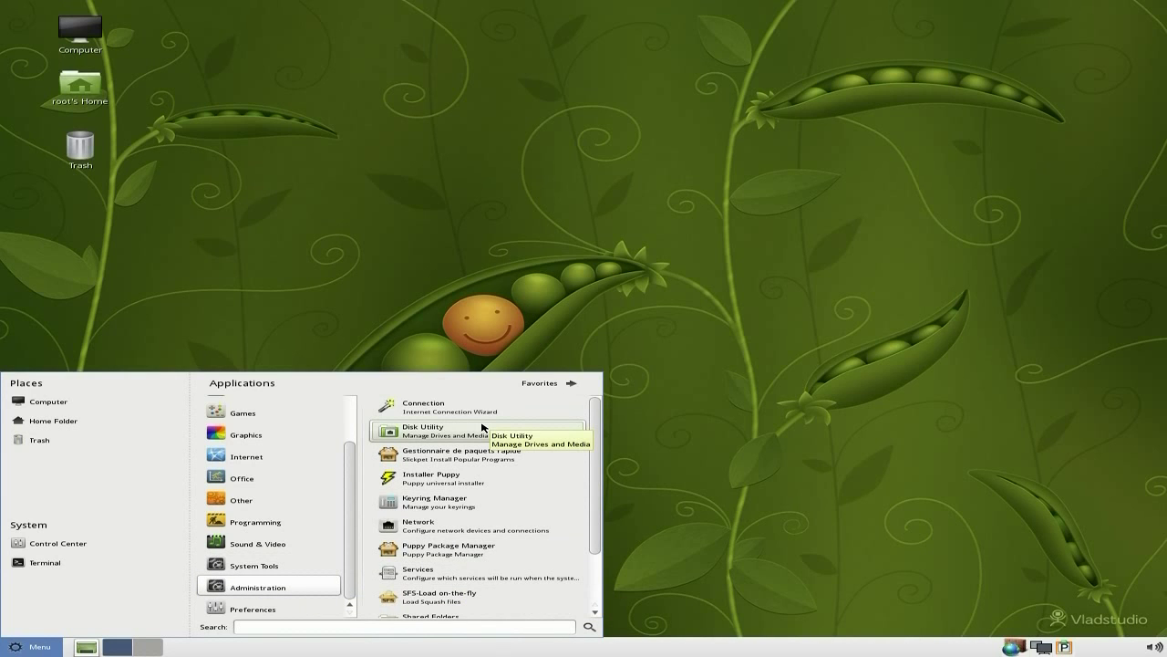
click(456, 551)
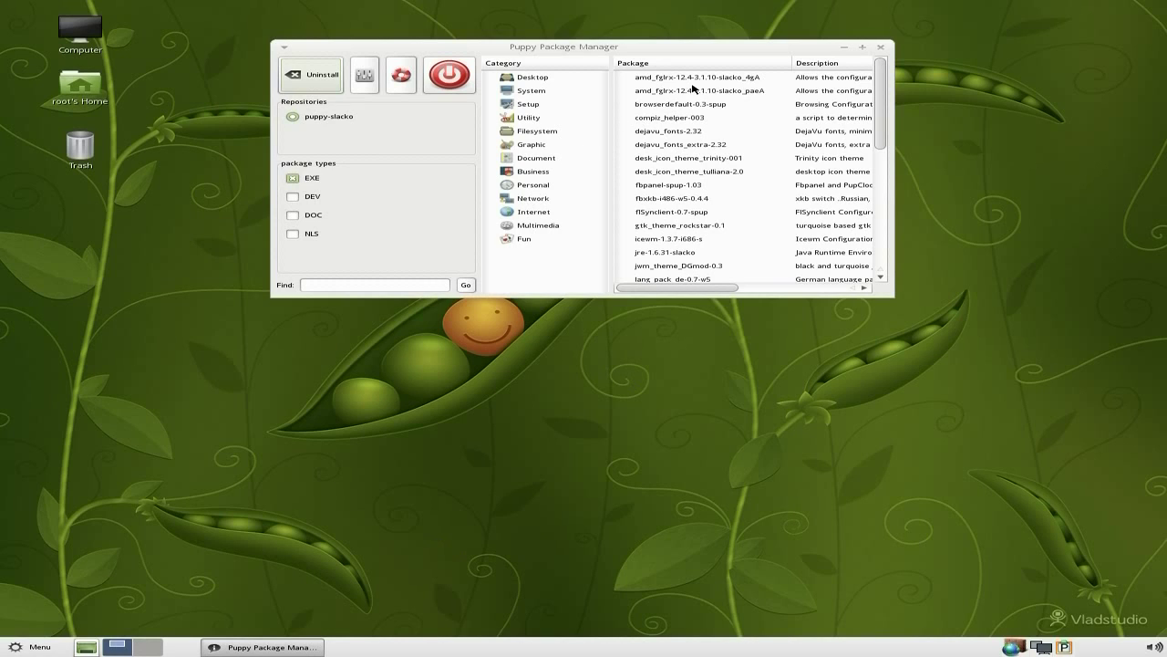
- Browse the available packages in the Multimedia and Internet categories of the puppy-slacko repository
click(547, 225)
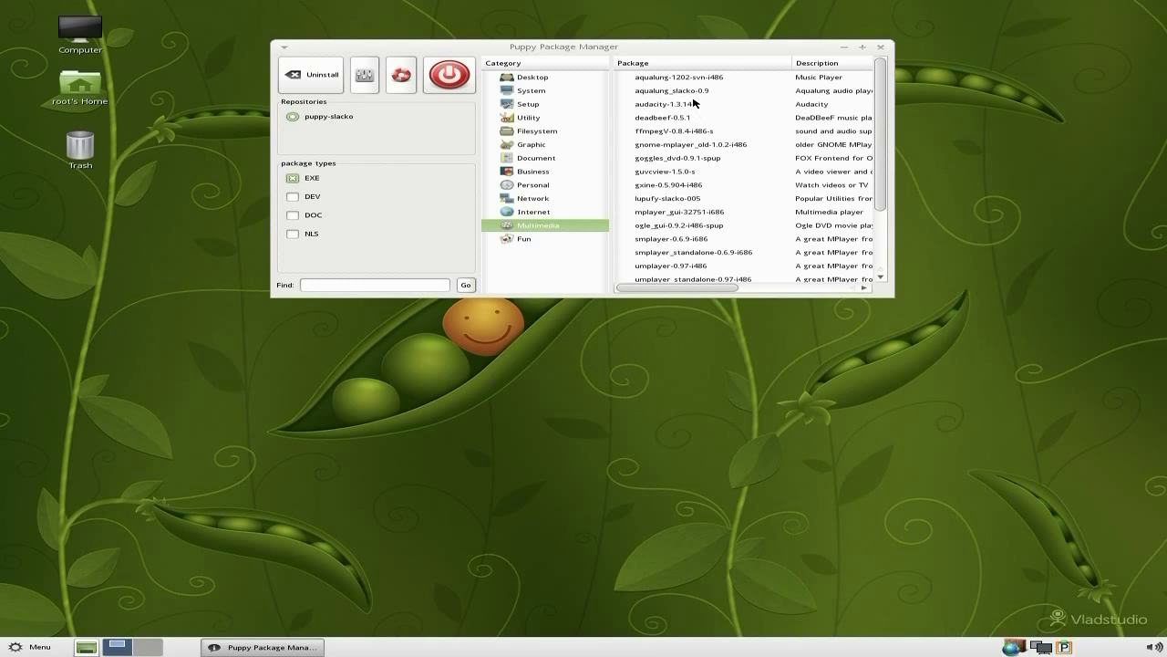
scroll(704, 188, down, 3)
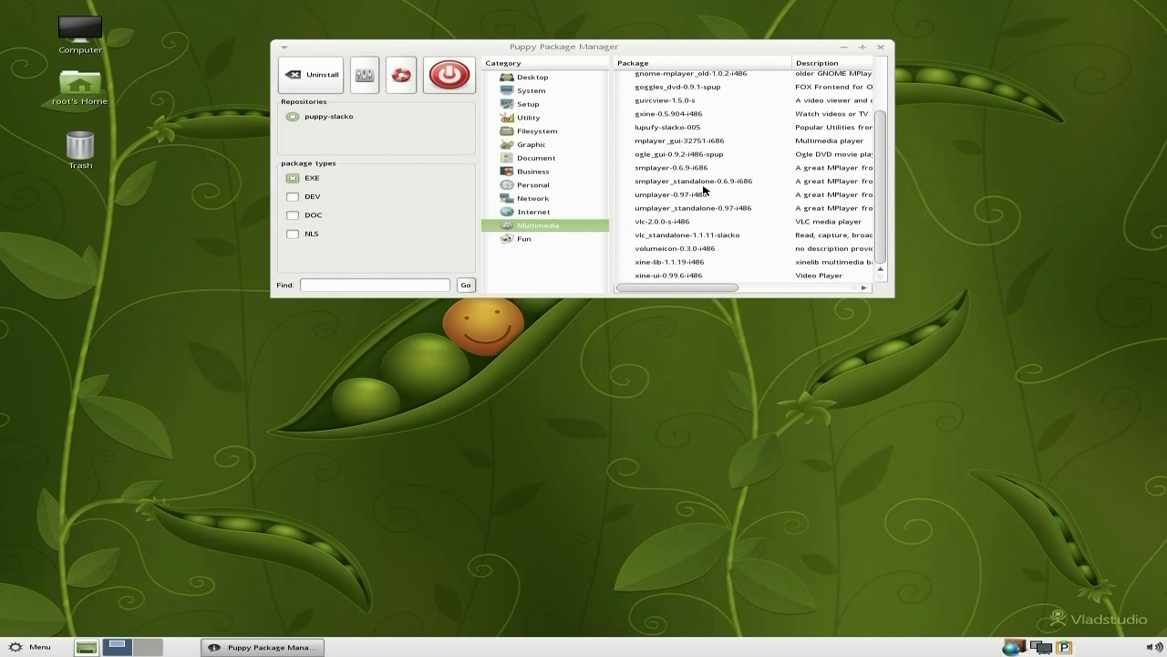
click(550, 214)
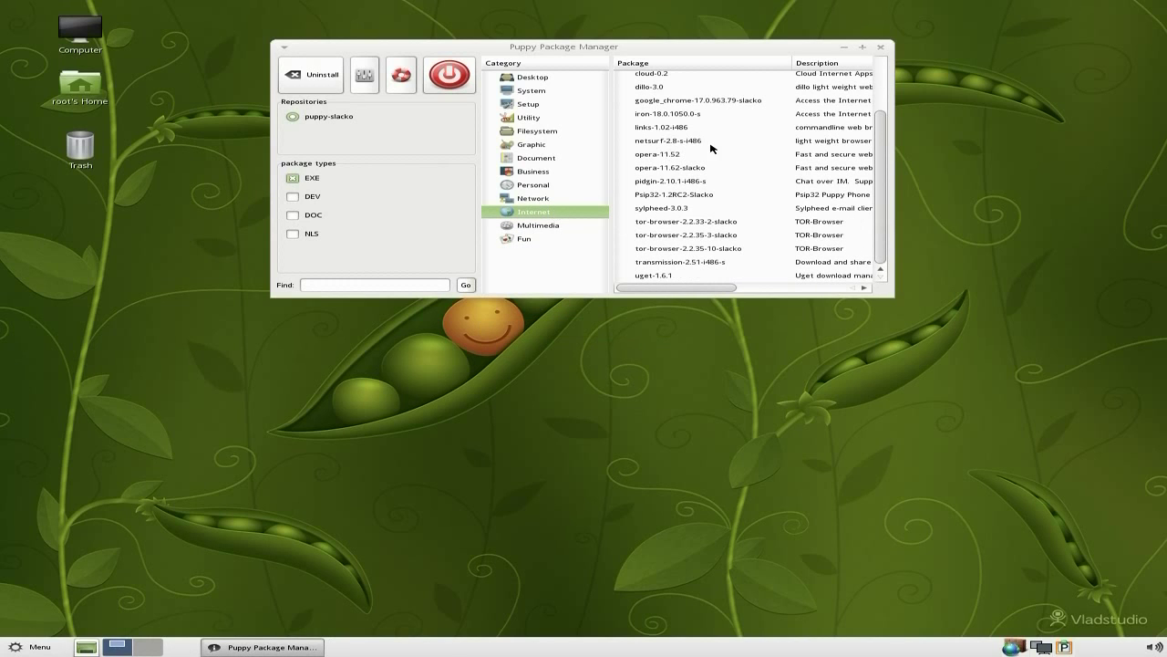
scroll(755, 150, up, 2)
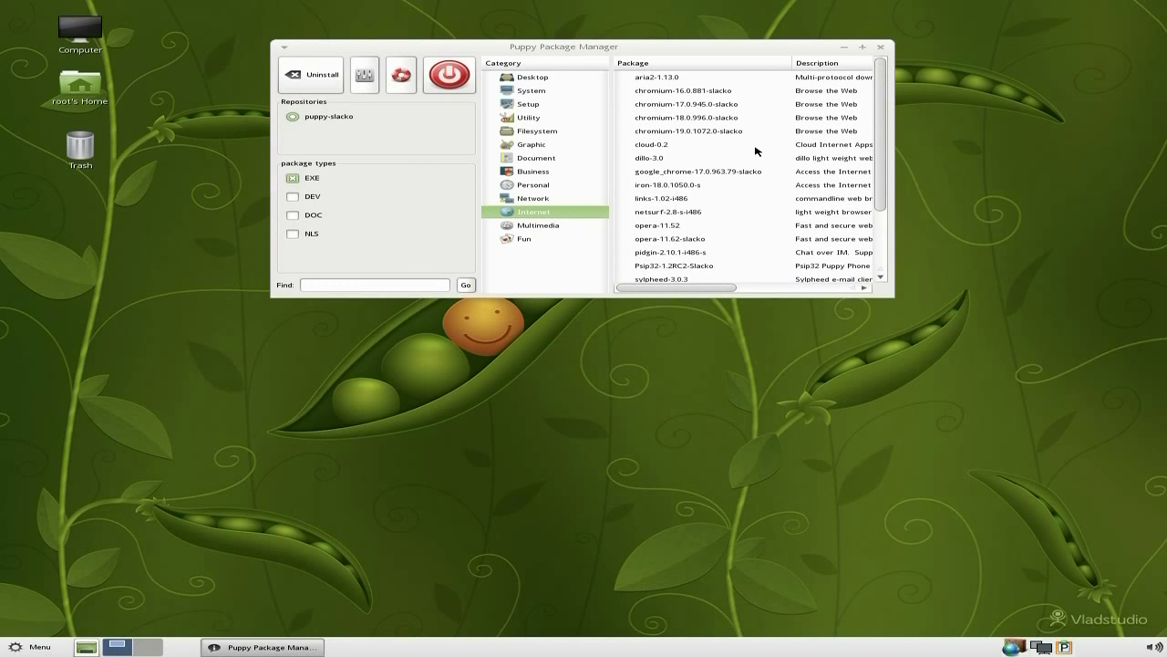
- Choose the google_chrome-17.0.963.79-slacko package for installation and download it from the ftp.nluug.nl mirror
click(701, 173)
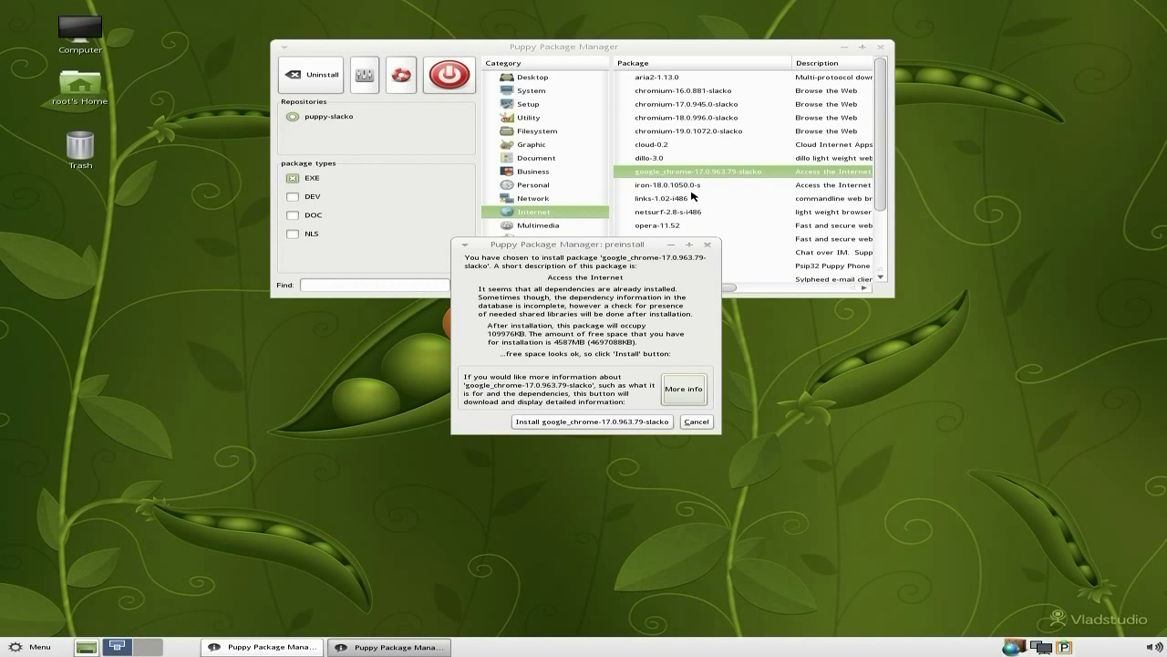
click(545, 423)
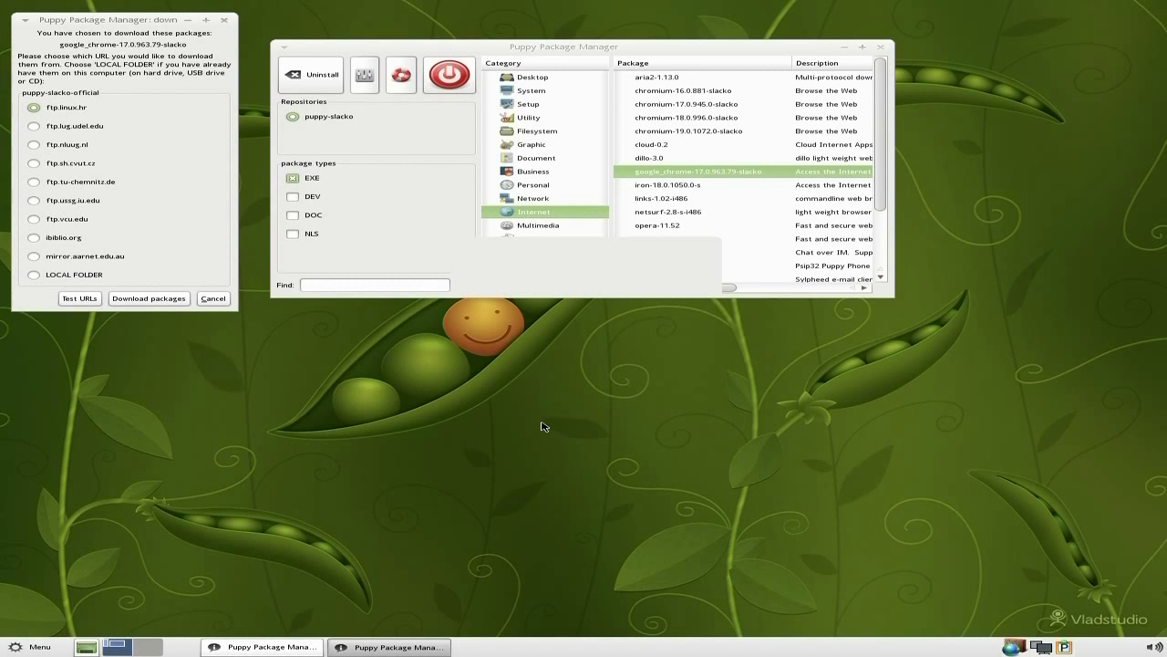
click(80, 145)
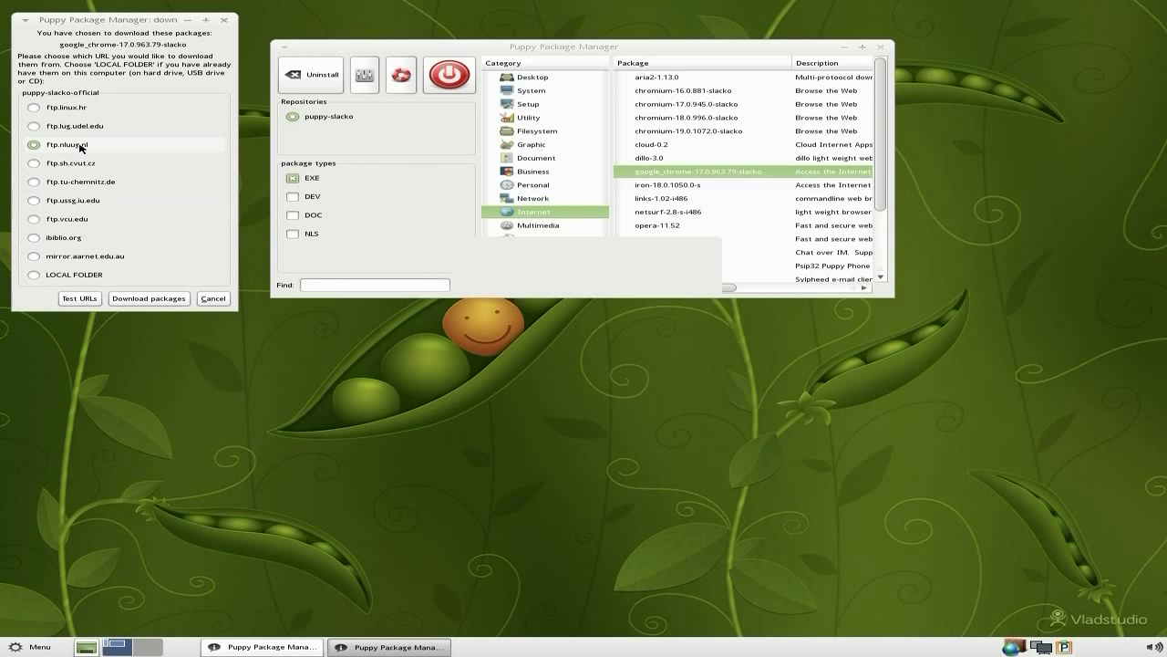
click(132, 299)
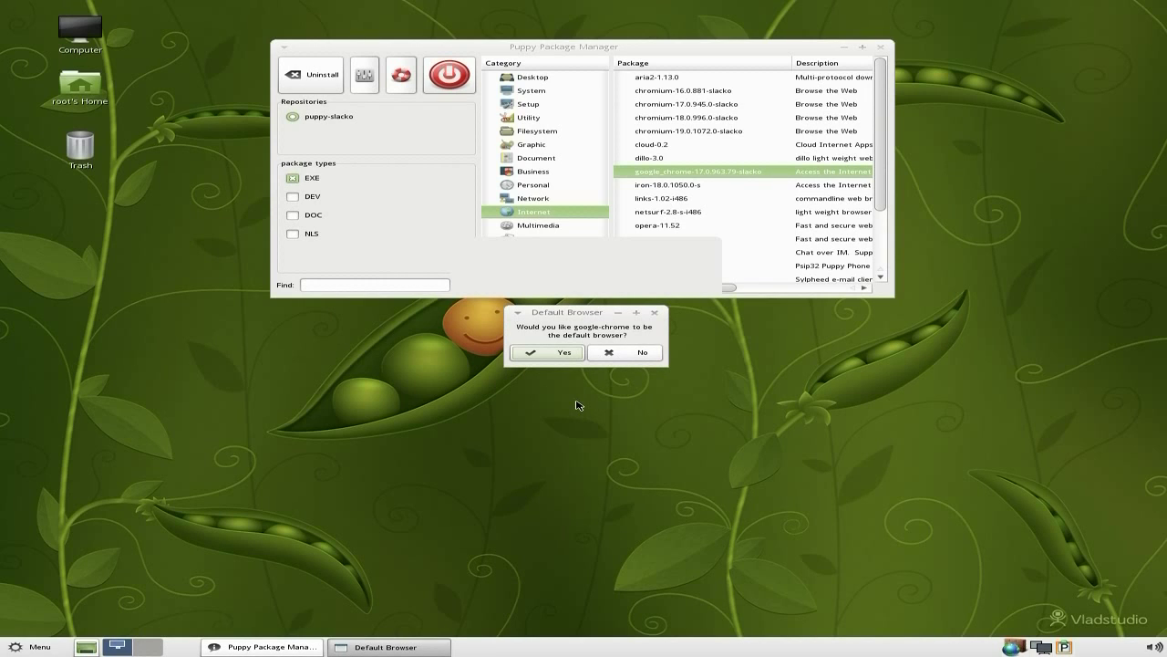
- Make google-chrome the default browser, dismiss the installation and dependency reports, and close the package manager
click(545, 354)
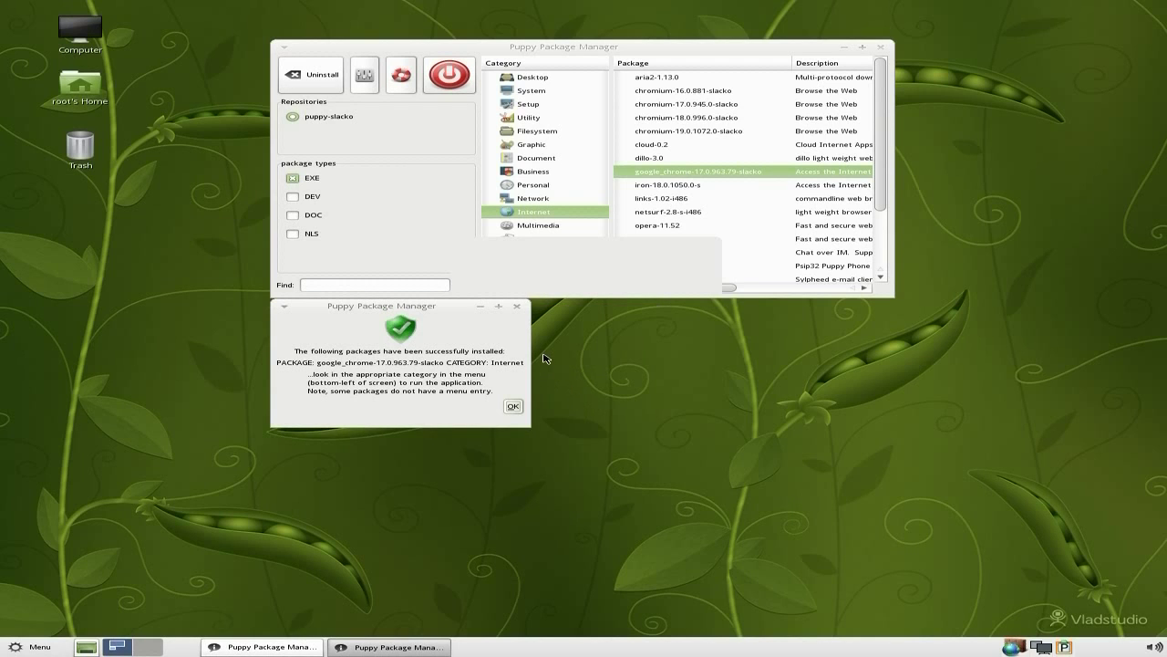
click(516, 408)
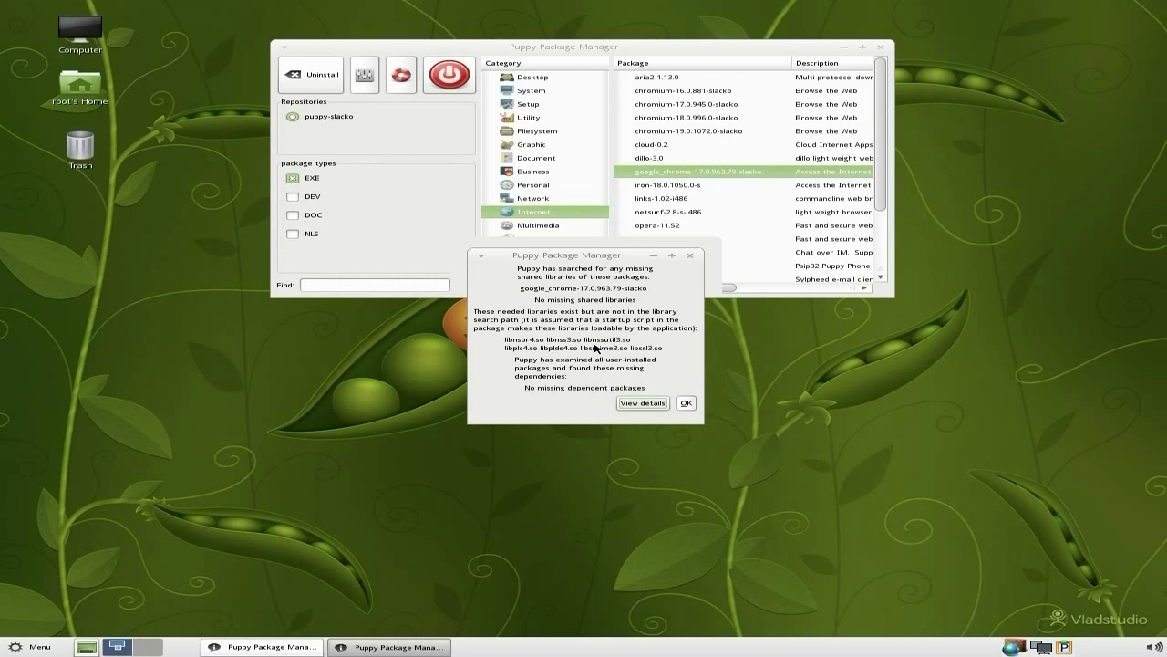
click(686, 402)
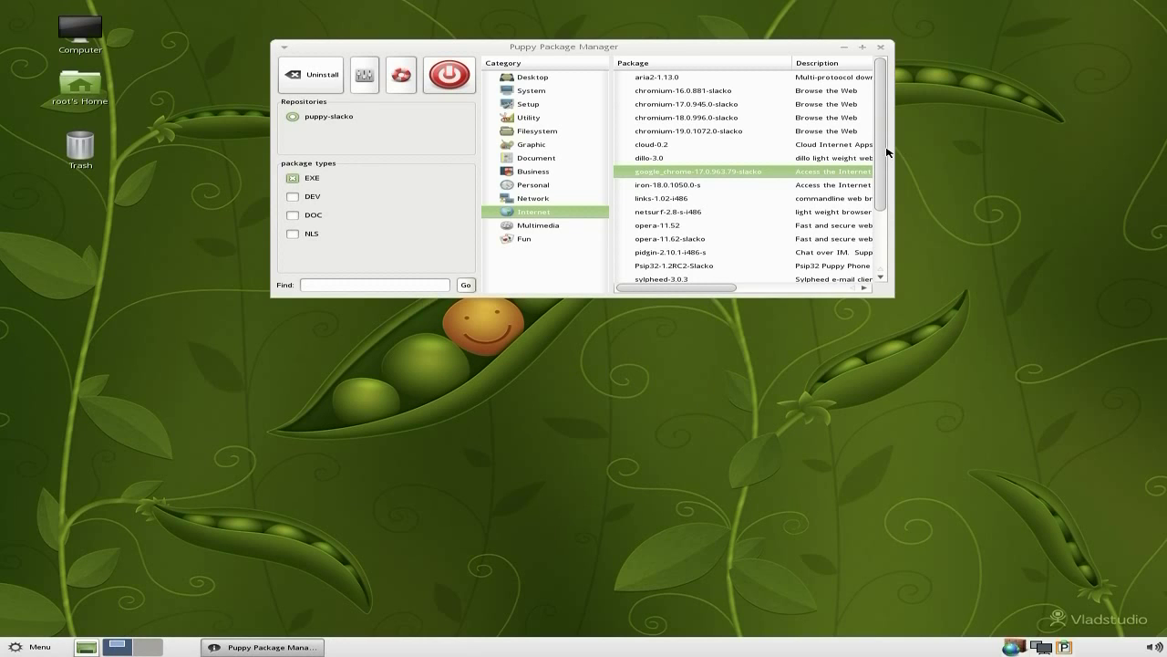
click(879, 47)
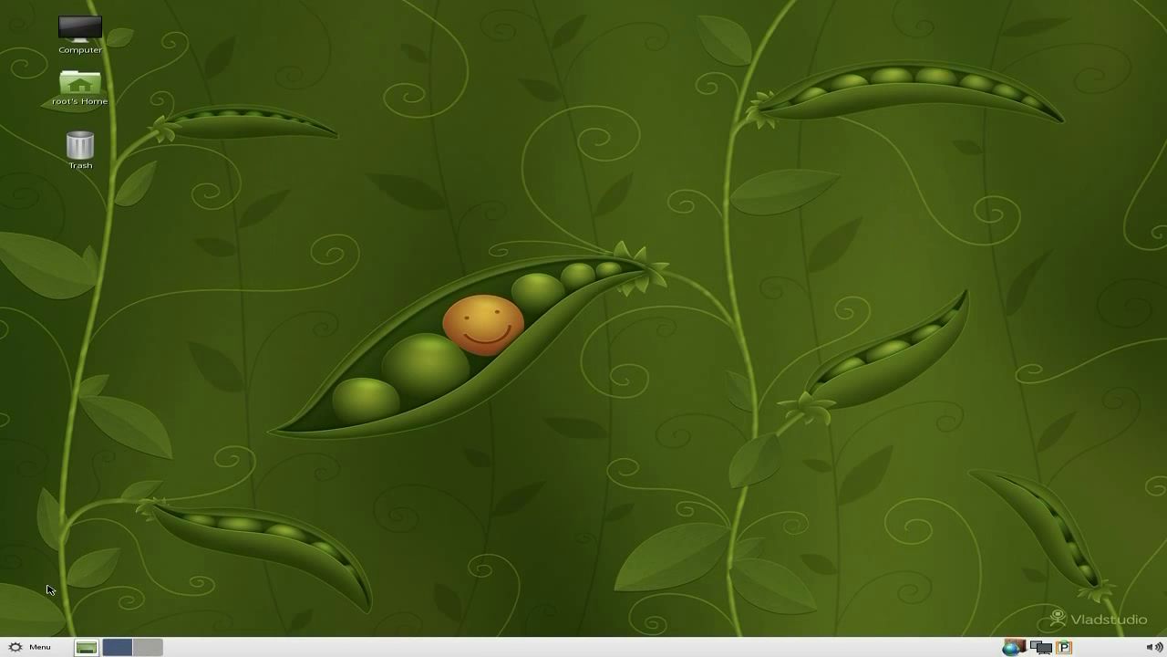
- Try to launch the Google Chrome Web Browser from the list of all applications
click(37, 649)
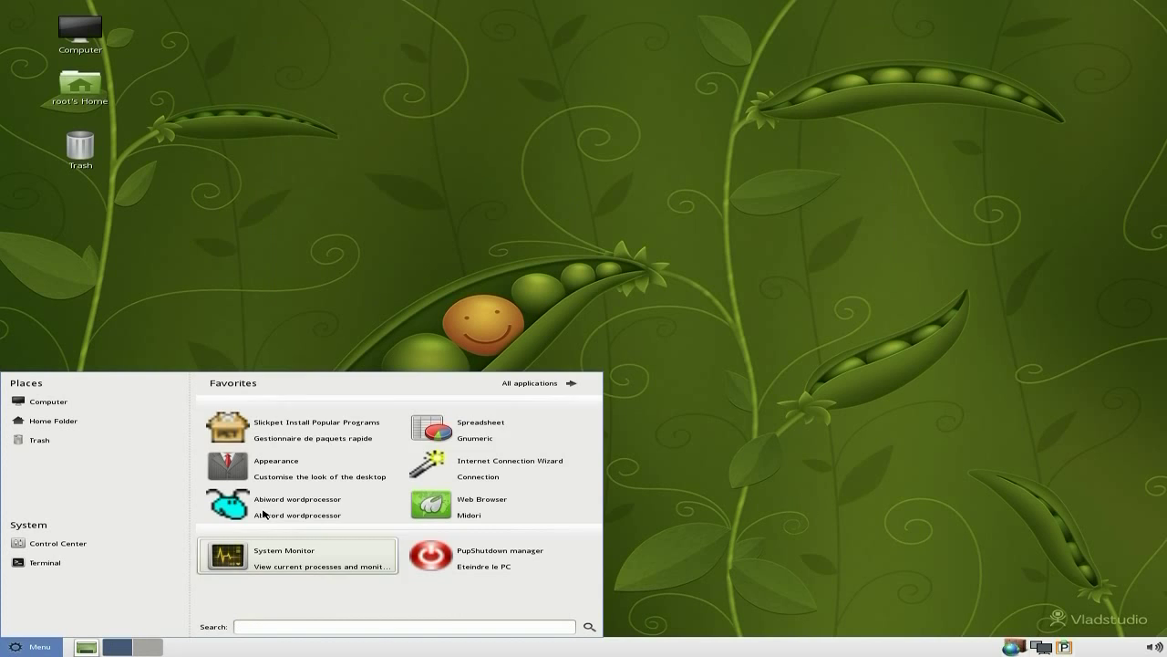
click(524, 387)
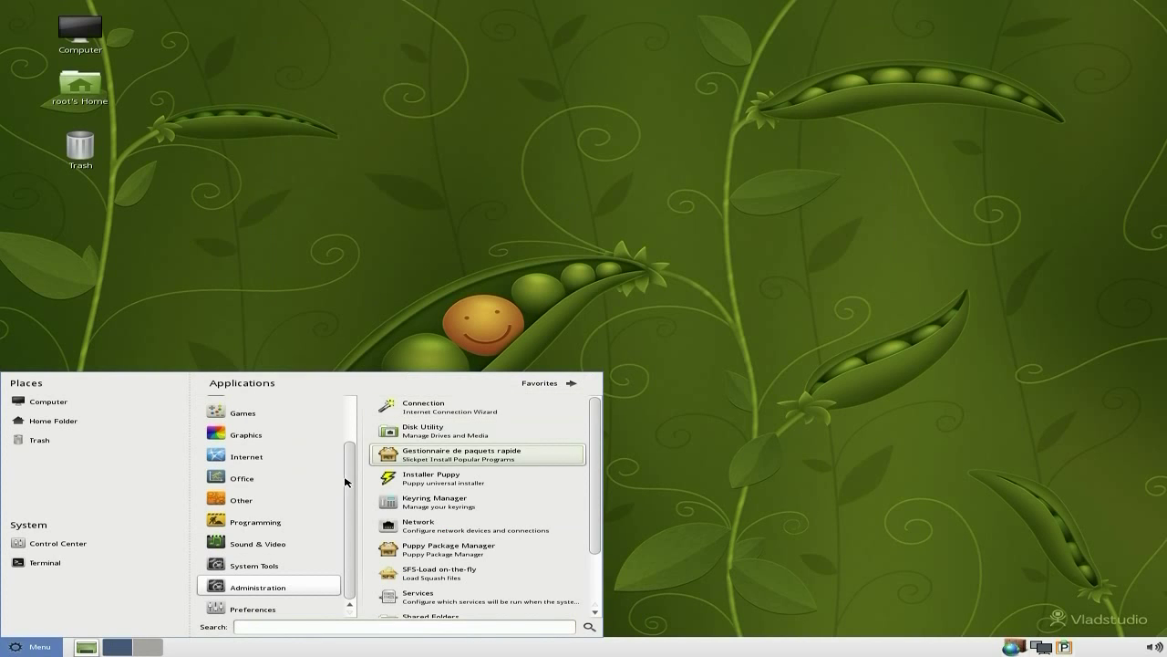
mouse_move(289, 458)
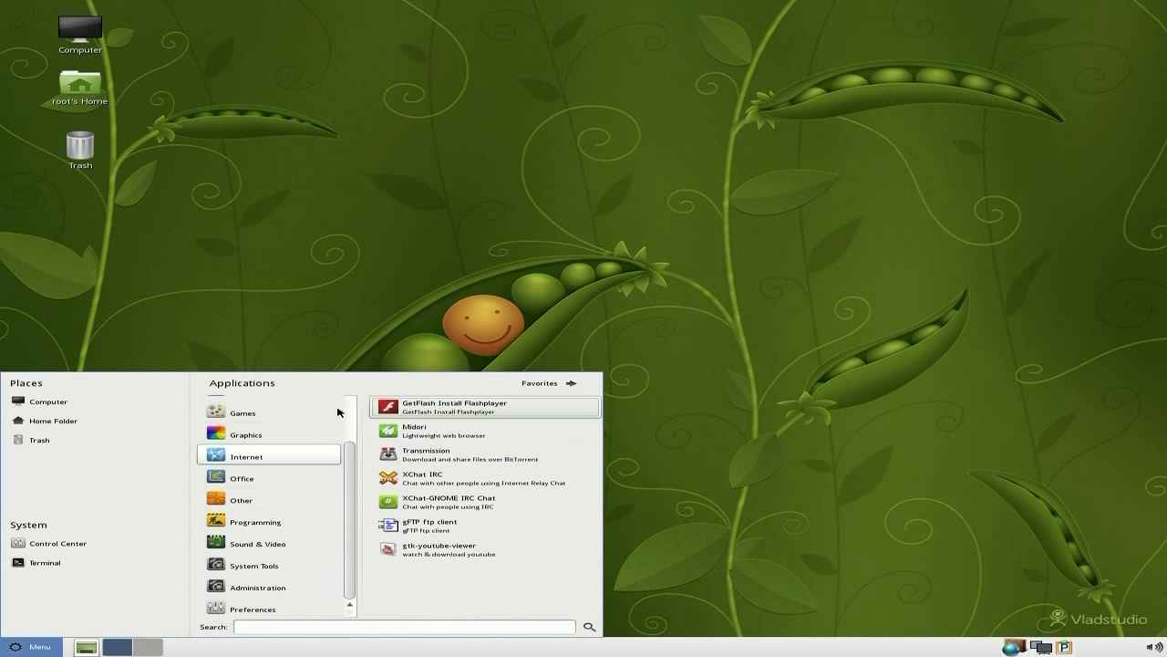
scroll(256, 430, up, 3)
mouse_move(267, 414)
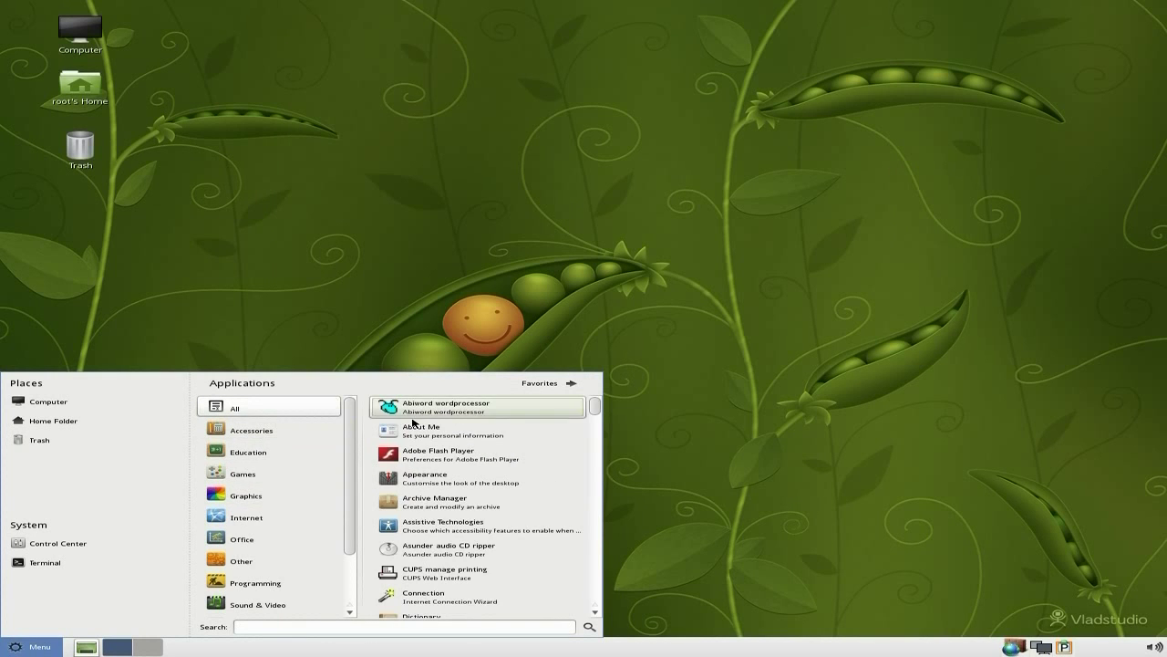
scroll(494, 449, down, 2)
scroll(493, 450, down, 3)
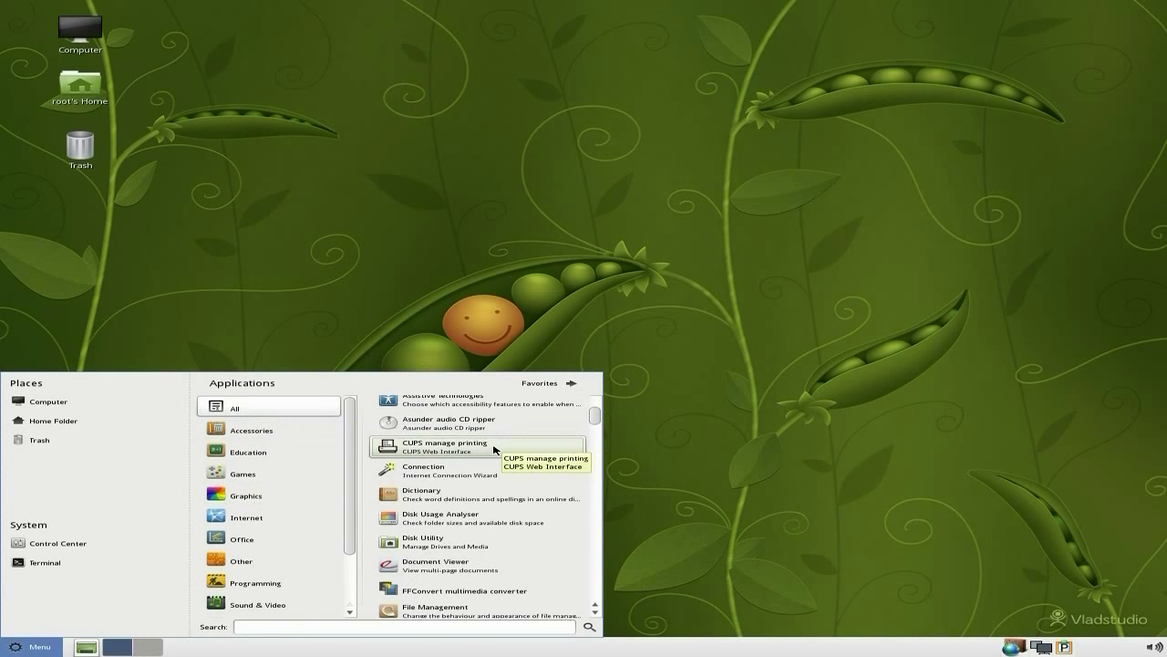
scroll(493, 449, down, 3)
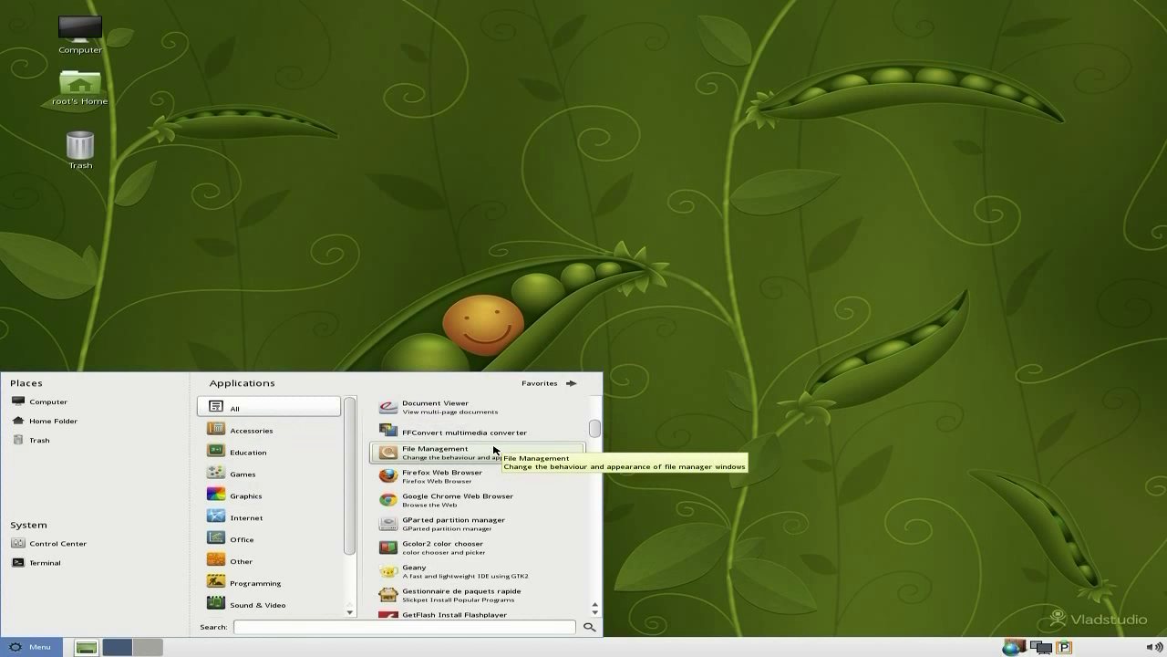
scroll(493, 450, down, 3)
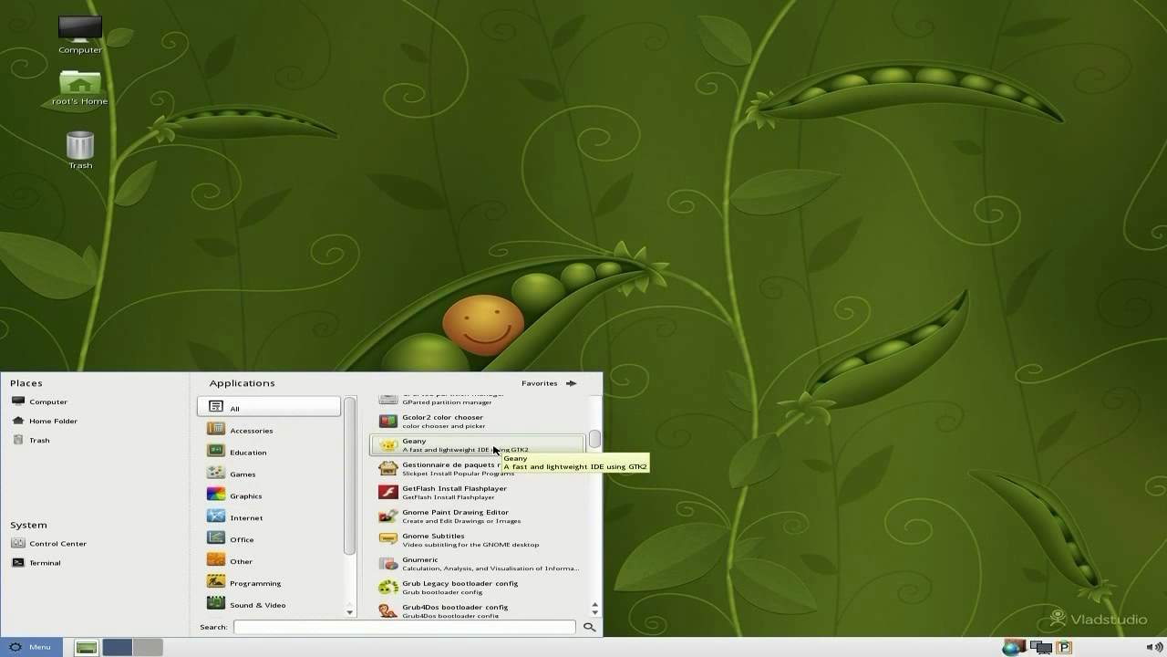
scroll(498, 454, up, 2)
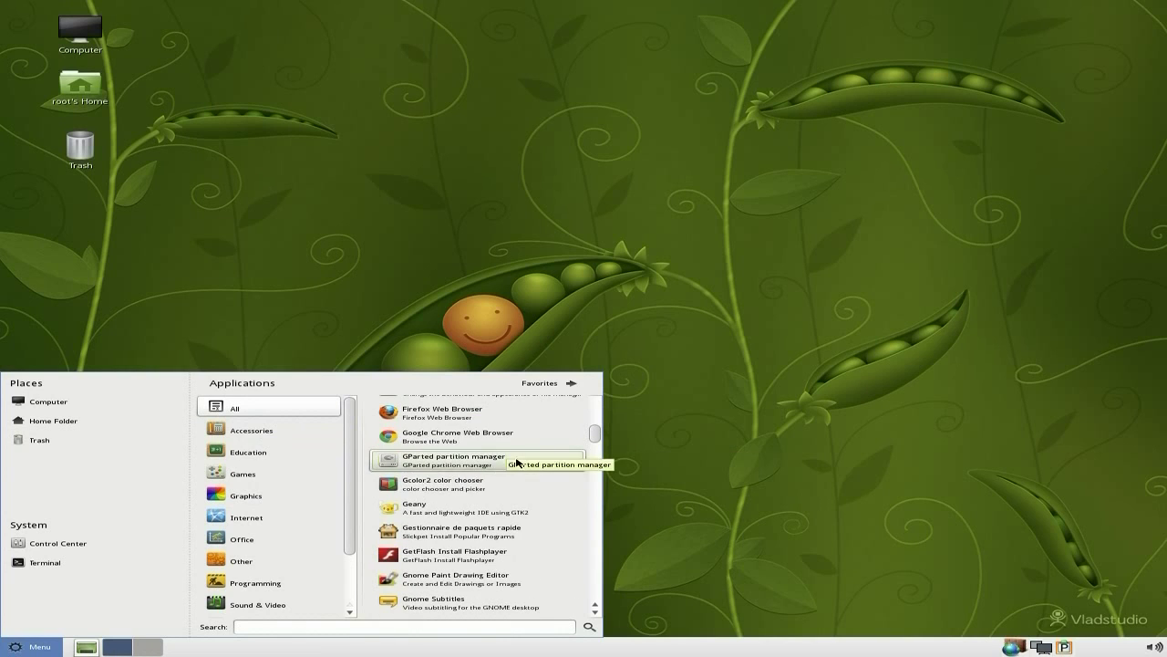
click(473, 445)
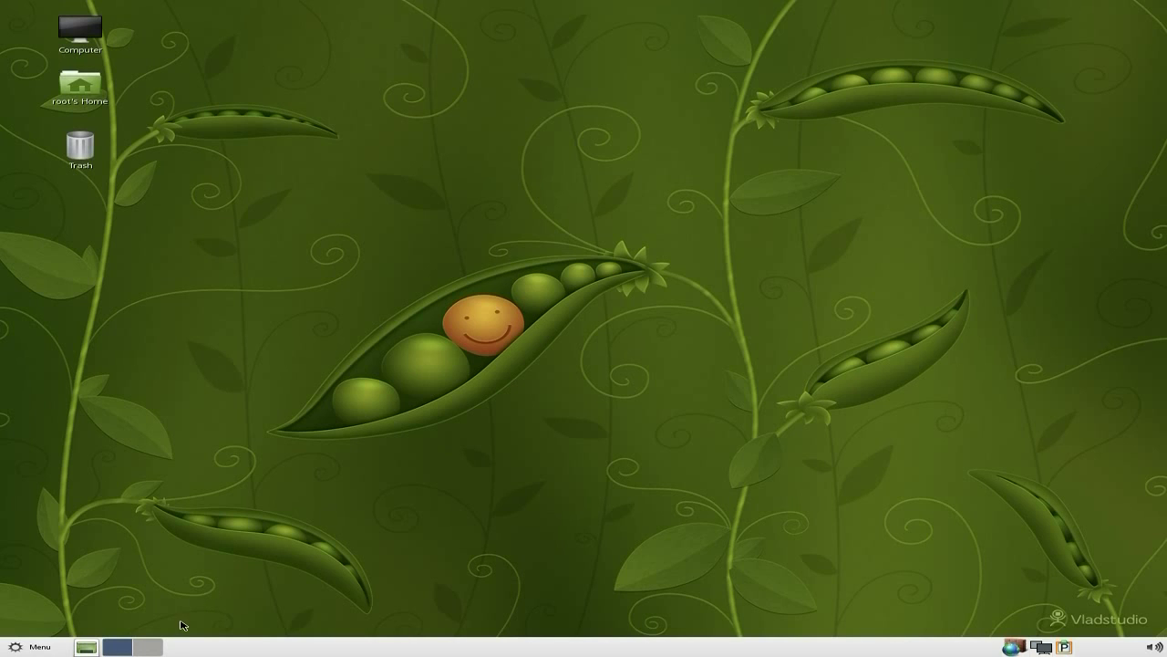
- Switch to Workspace 2, look through the All and Internet application lists, and close the application menu
click(156, 649)
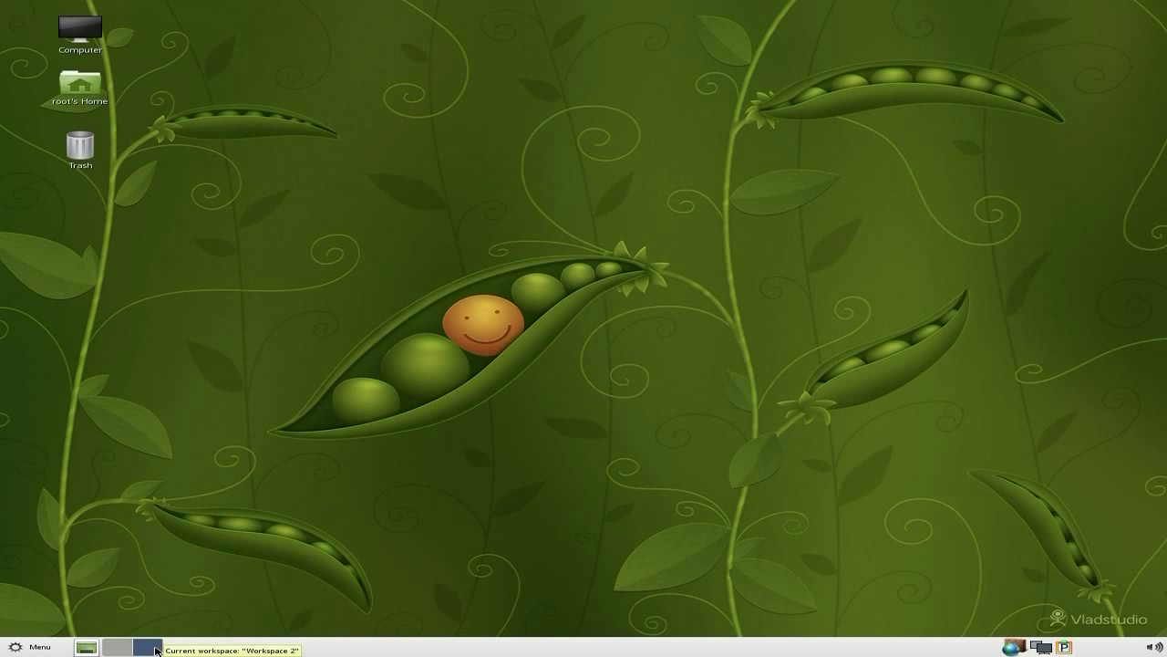
click(39, 647)
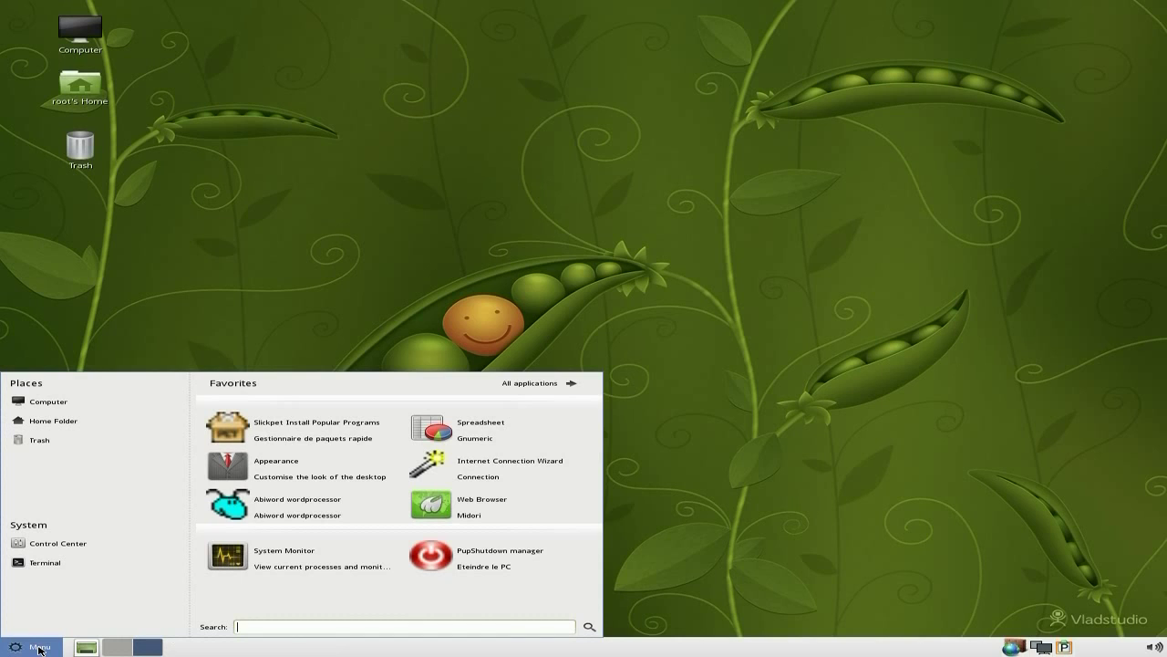
click(538, 383)
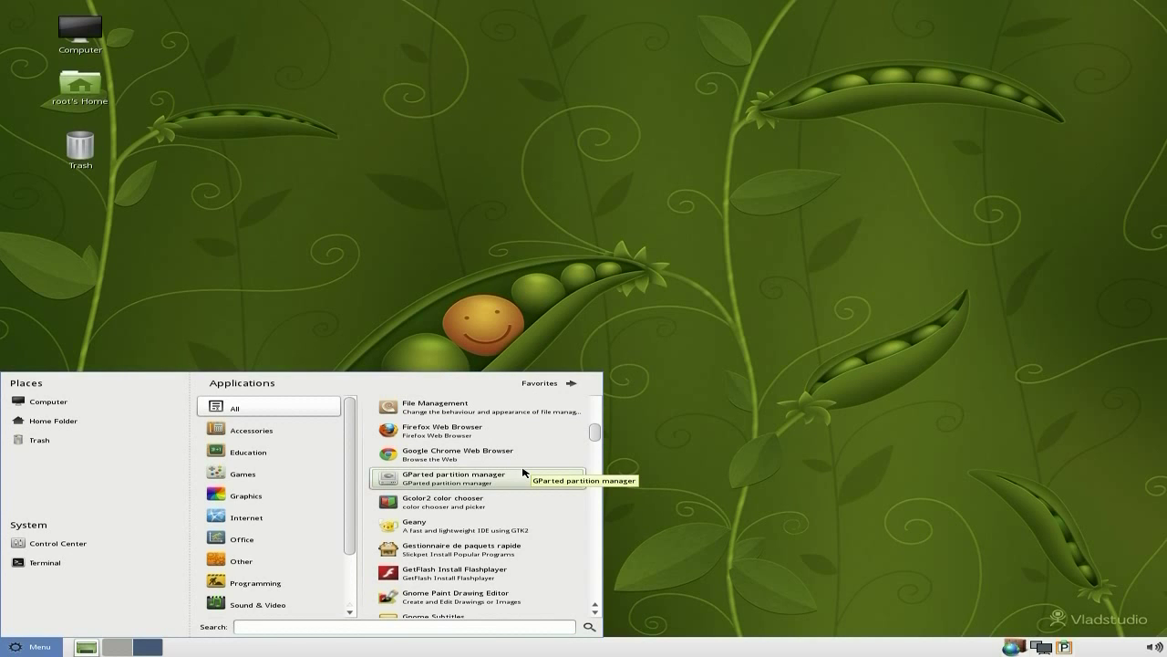
scroll(523, 472, down, 2)
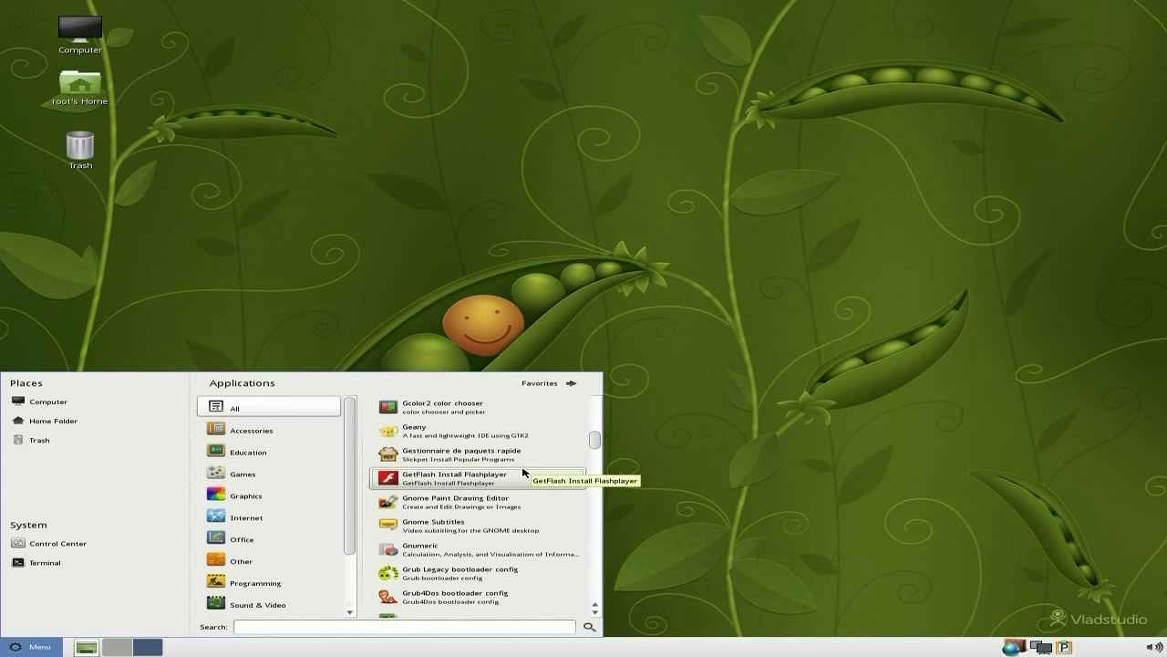
scroll(524, 471, down, 2)
scroll(524, 471, down, 1)
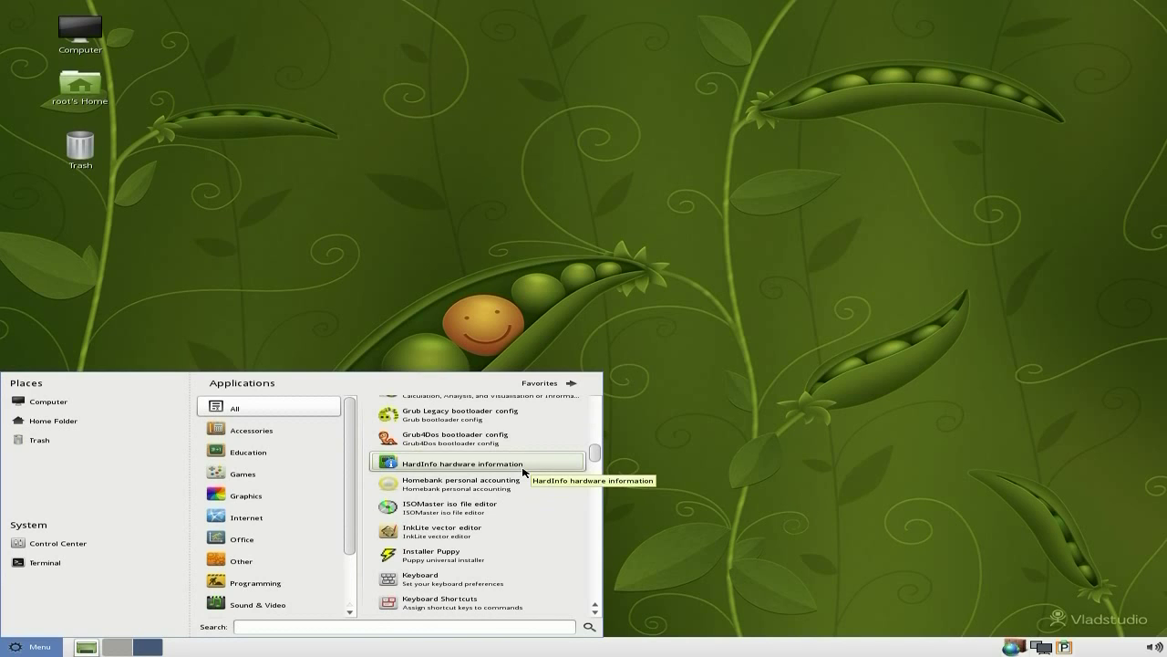
scroll(523, 471, down, 1)
click(246, 517)
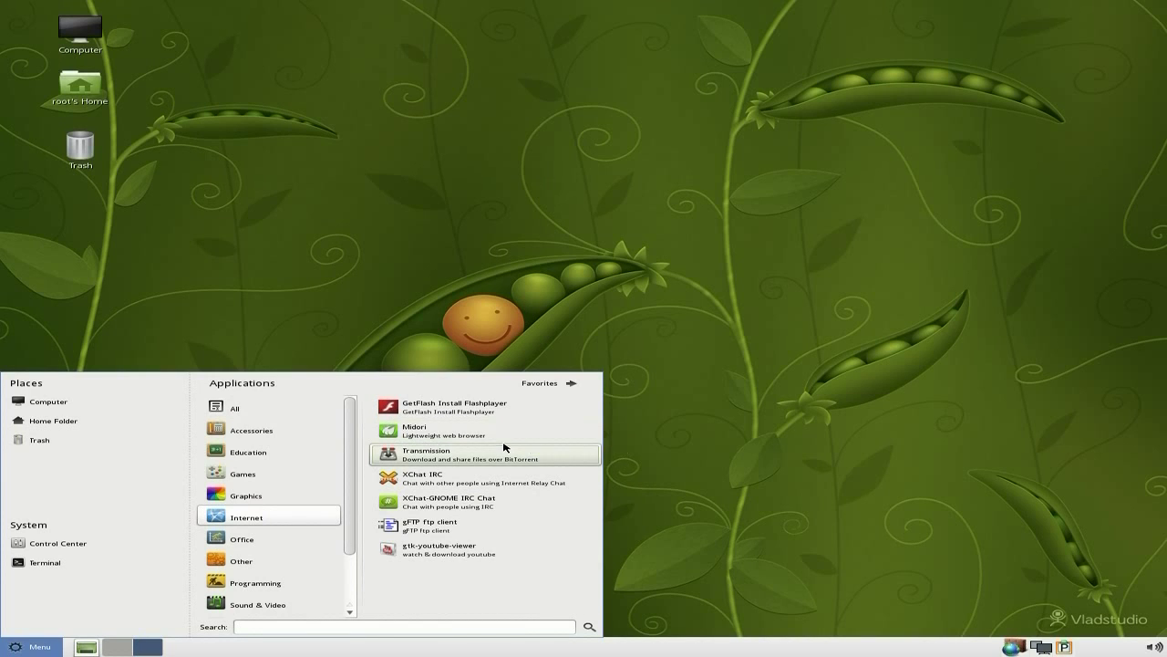
click(483, 335)
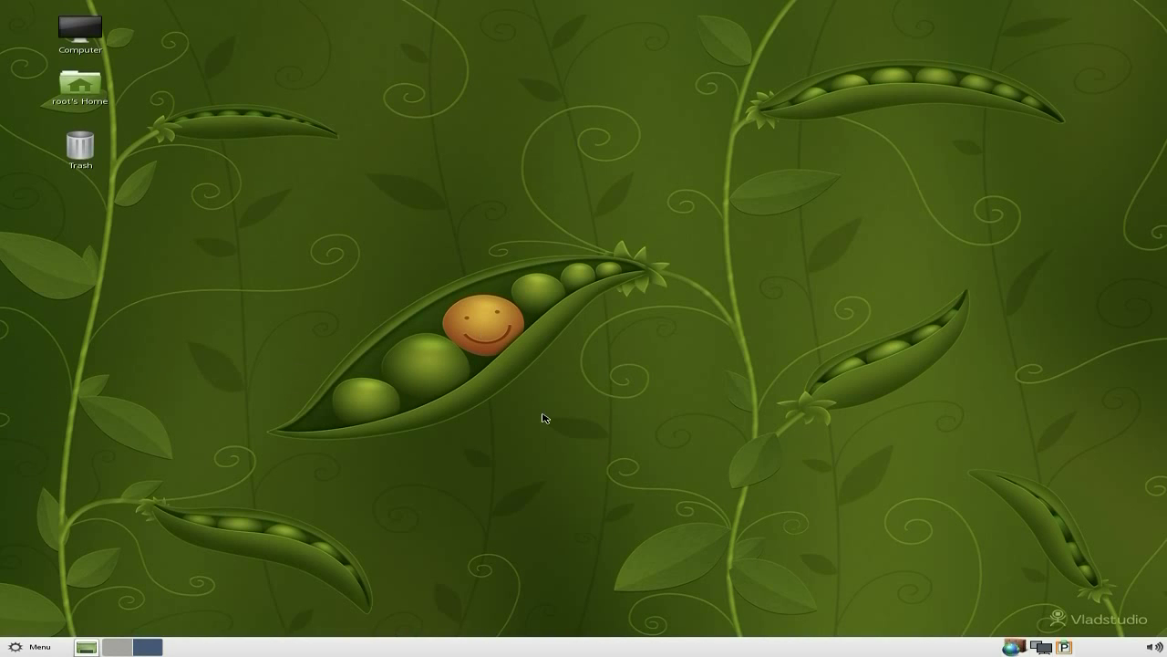
- Return to the first workspace, change the desktop background to the ladybird on a green stem, and close the appearance preferences
click(113, 647)
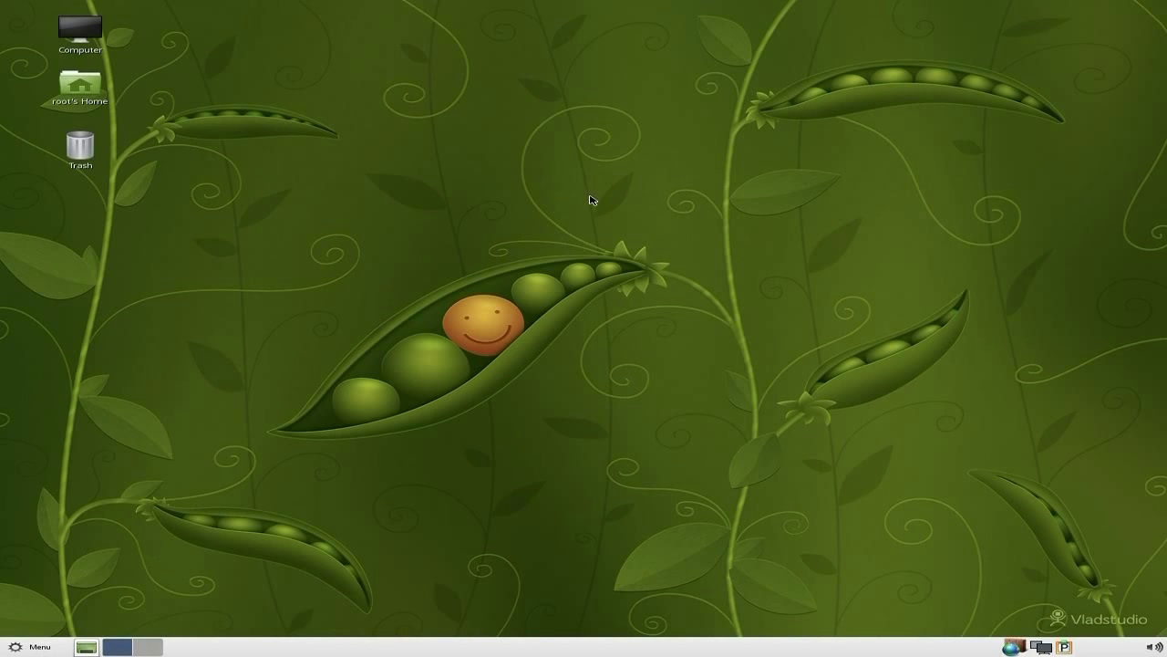
right_click(548, 190)
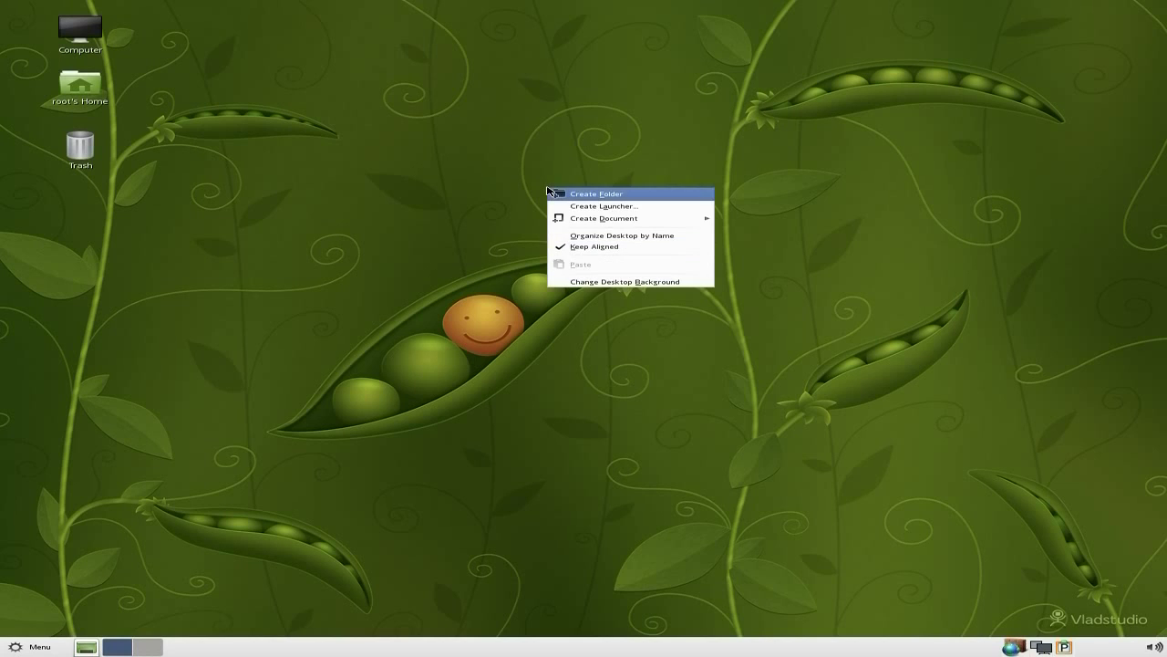
click(593, 282)
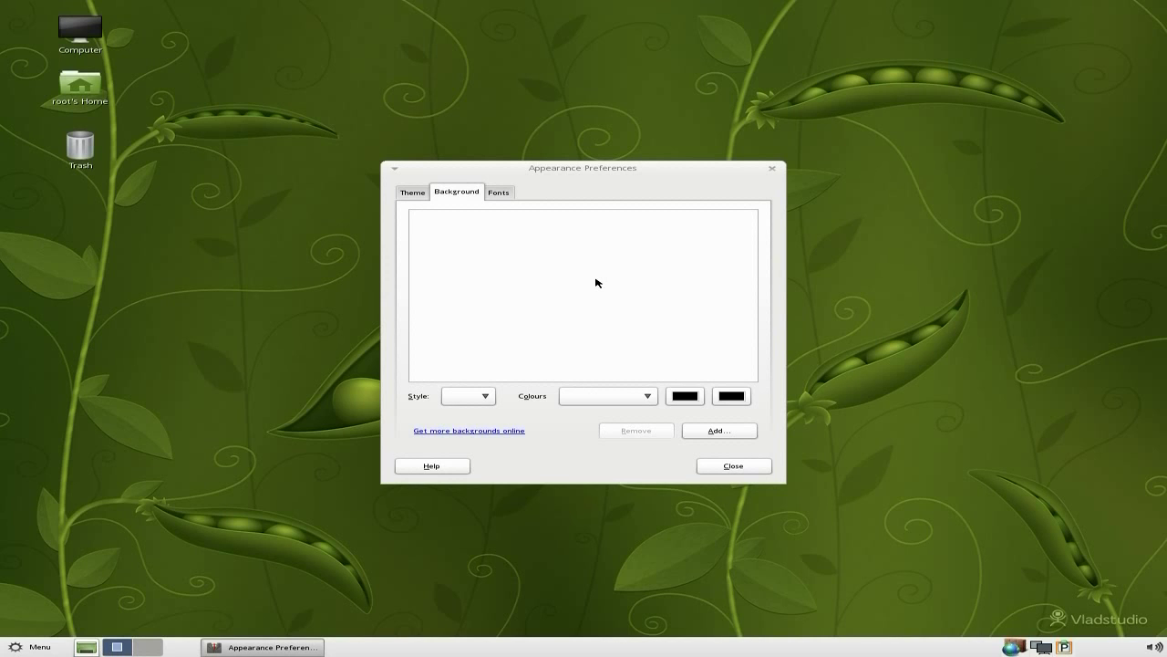
scroll(703, 282, down, 10)
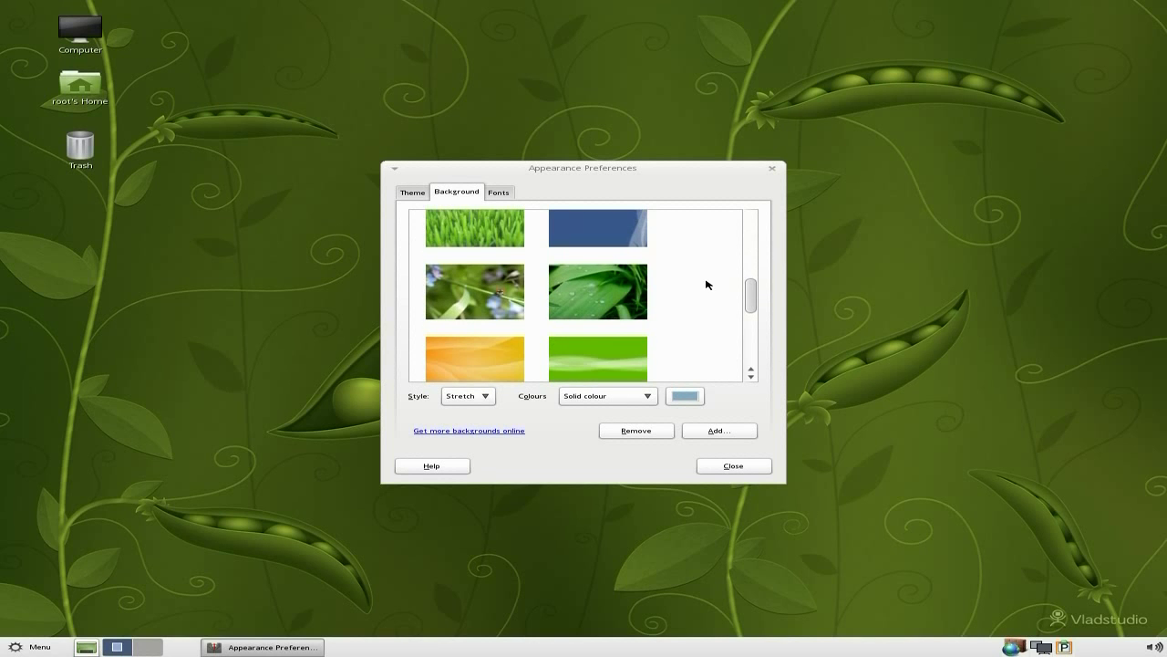
click(478, 299)
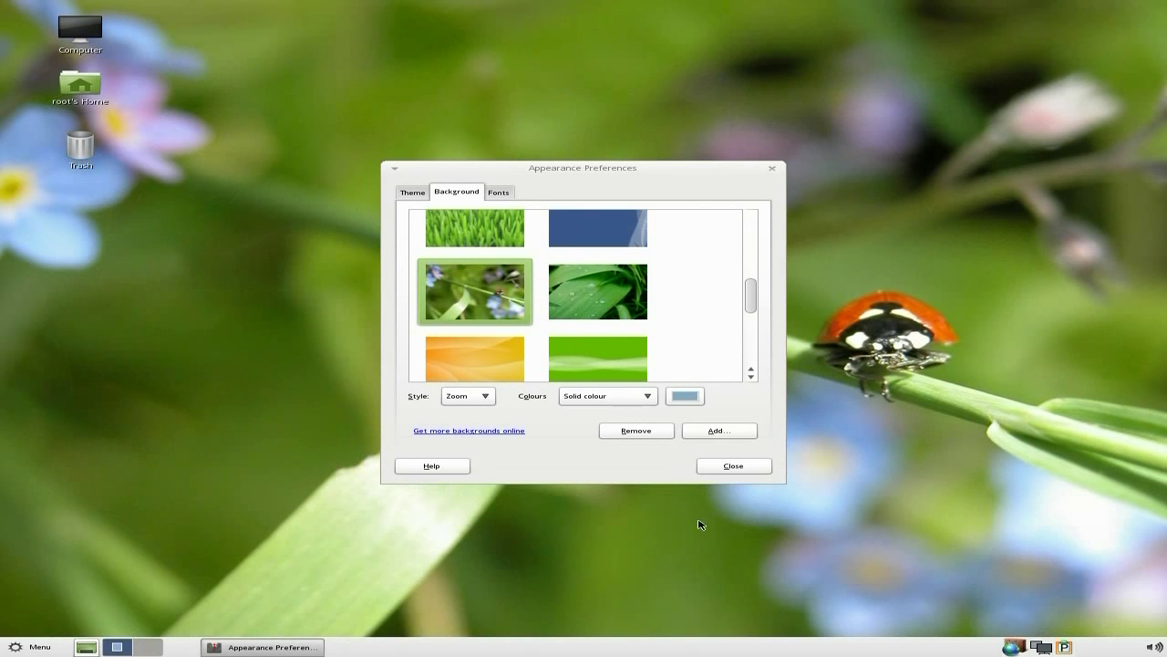
click(722, 467)
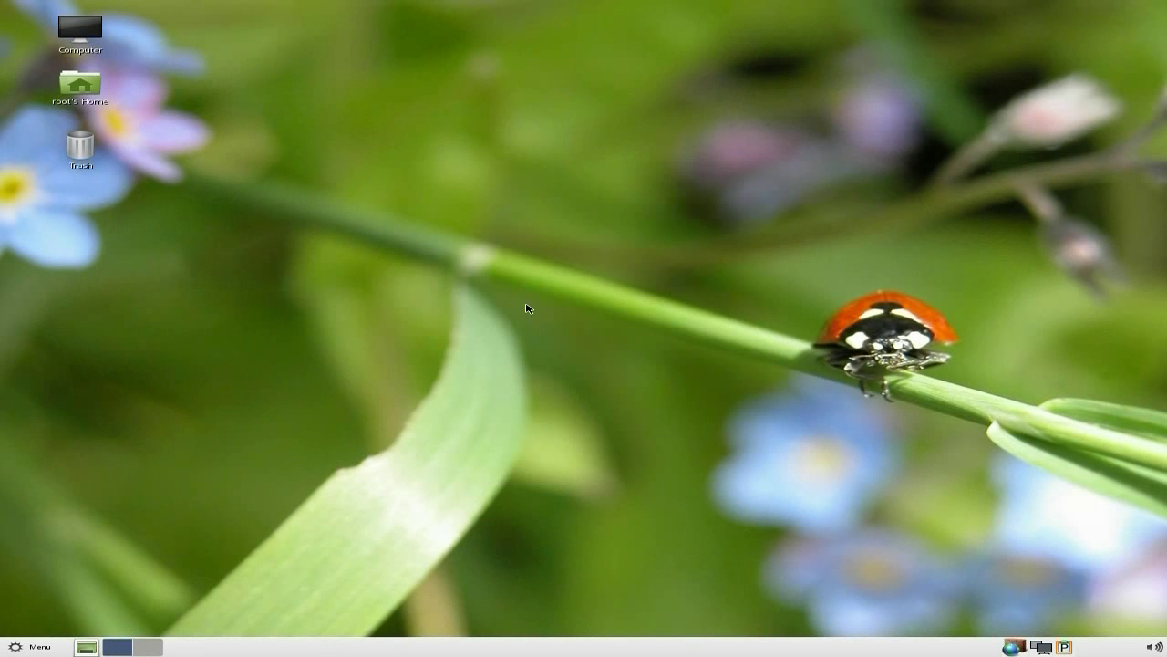